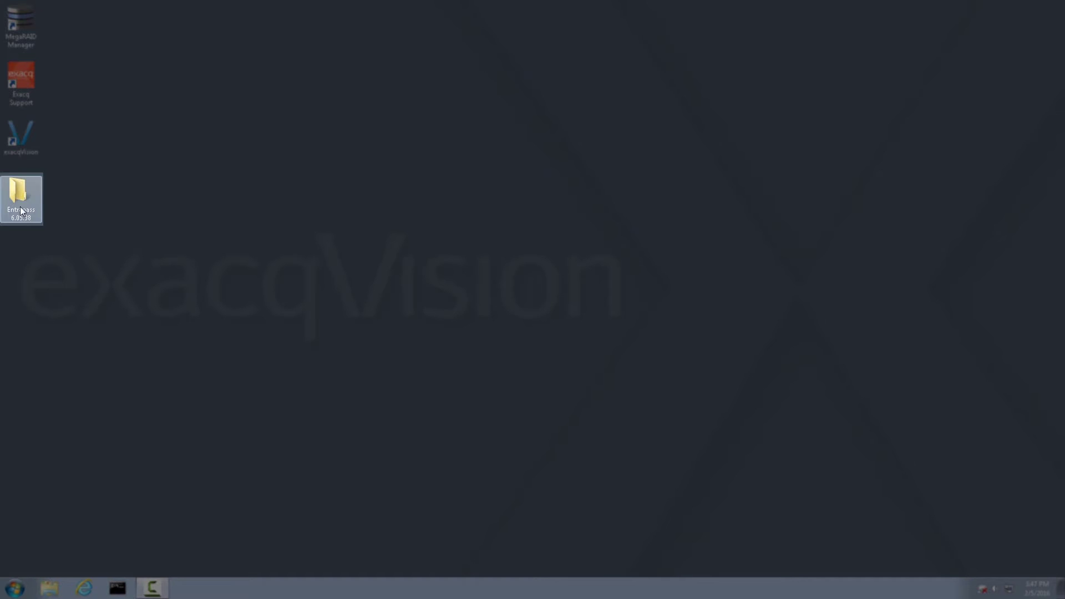
- Run setup.exe from the Entrapass 6.05.38 > EPCE 6.05.38 installer folder
double_click(21, 200)
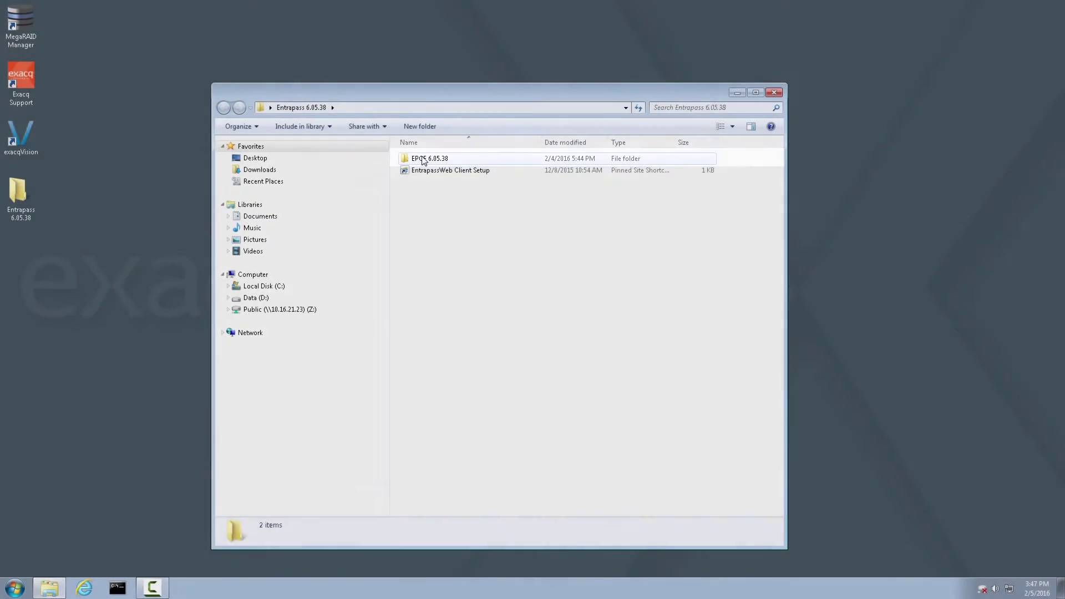
double_click(430, 158)
left_click(426, 379)
scroll(425, 389, "down", 2)
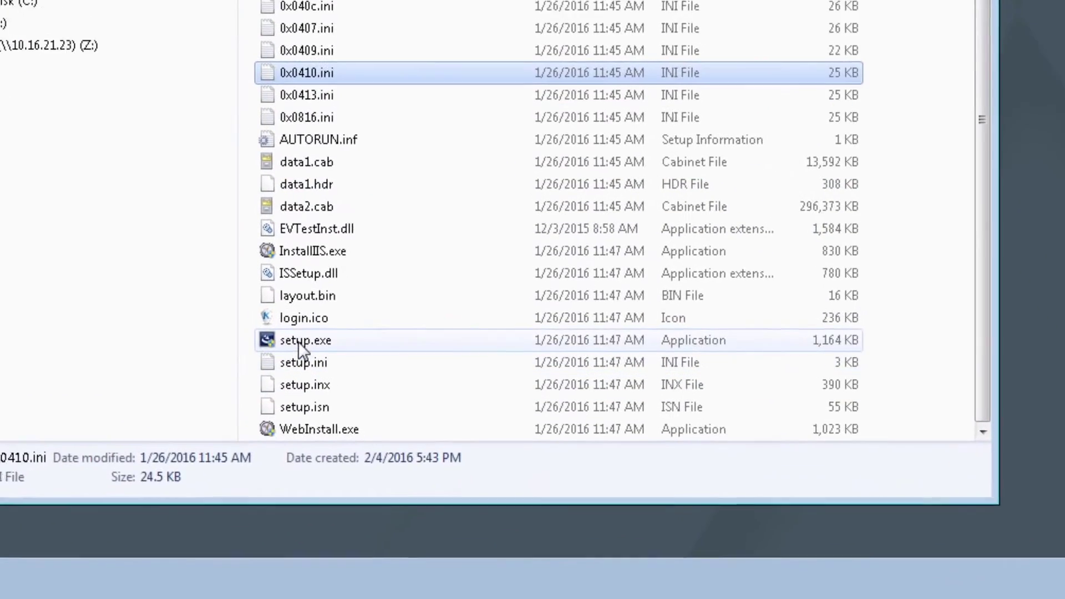
double_click(295, 339)
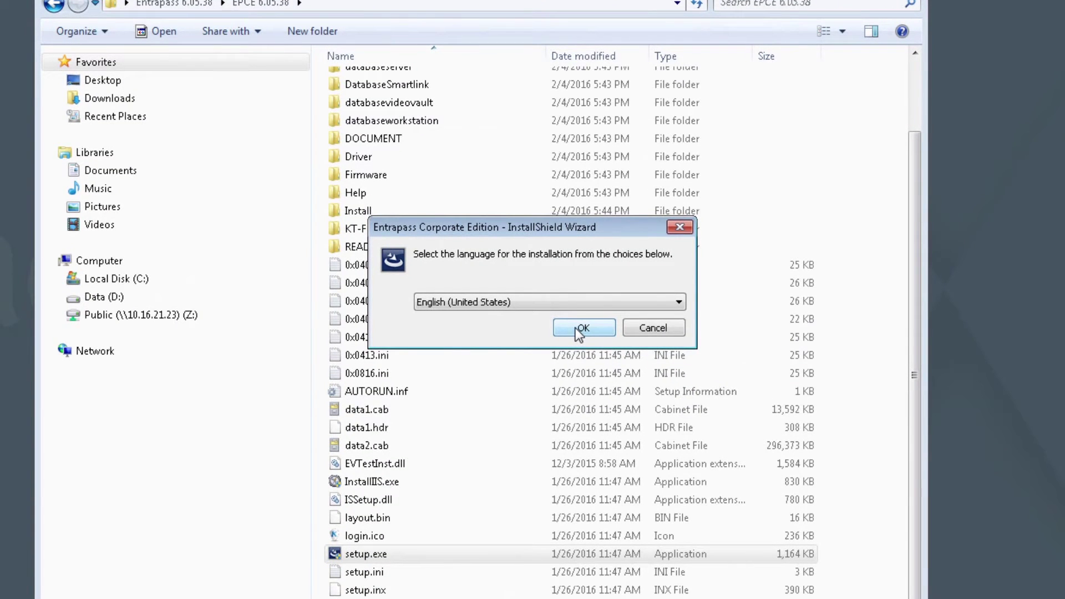
- Choose English (United States) and the 'Install Server, database and server workstation' setup type
left_click(575, 327)
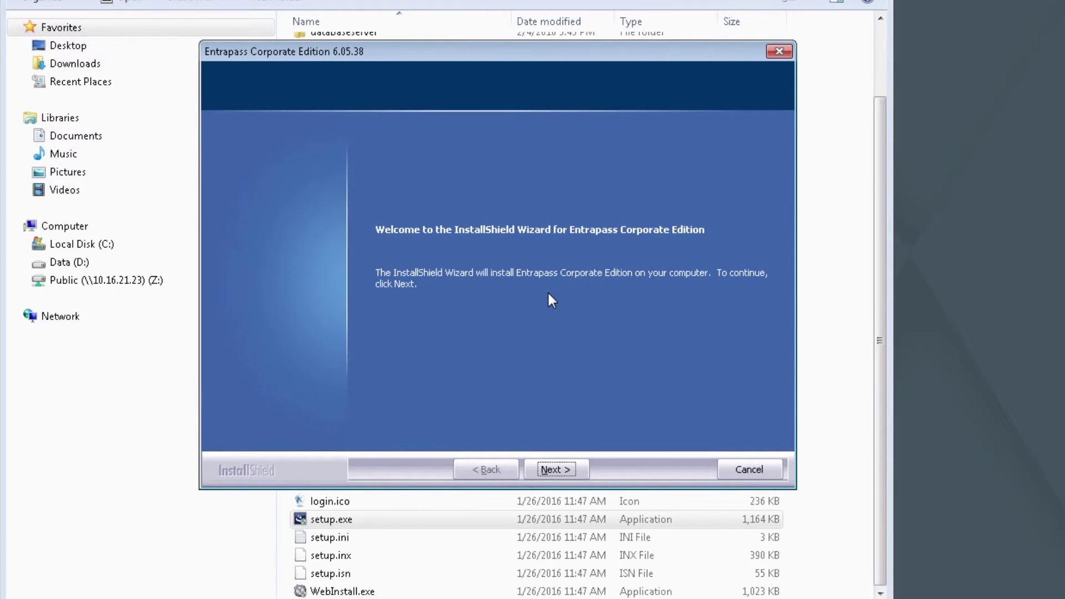
left_click(551, 470)
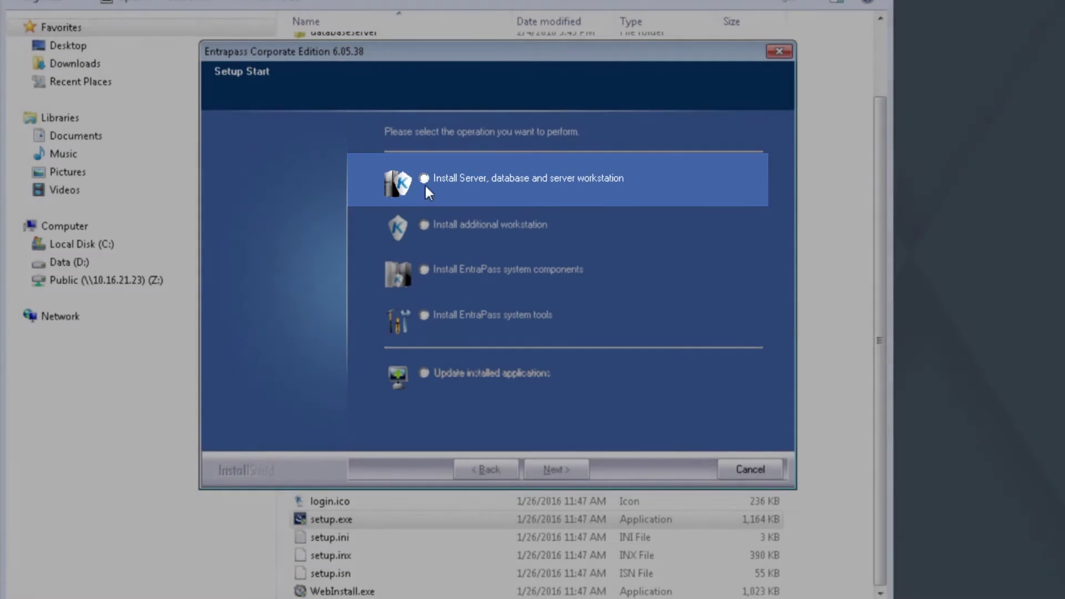
left_click(424, 178)
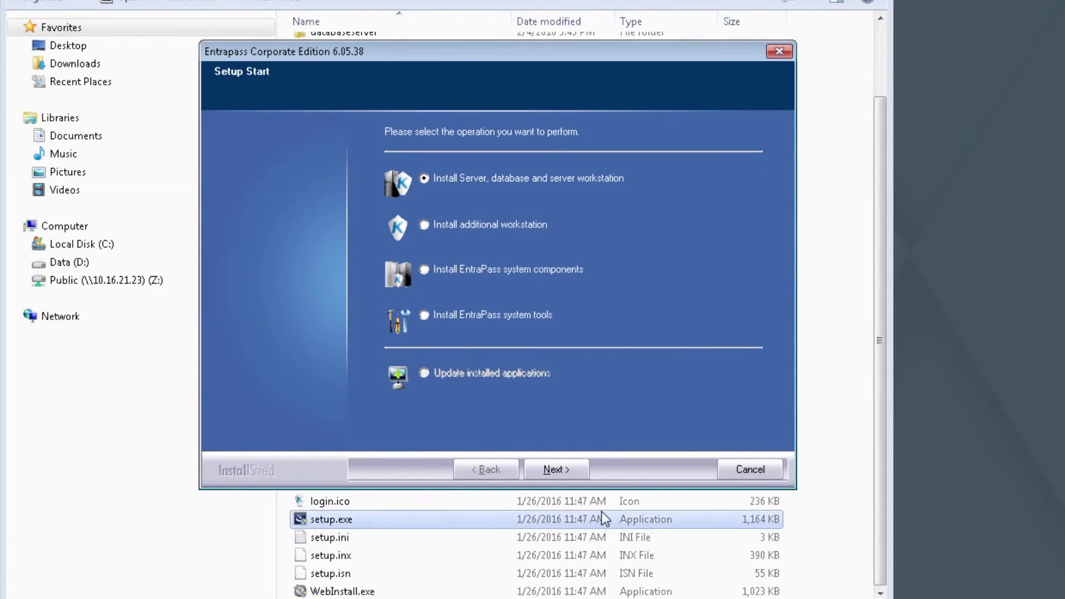
left_click(554, 470)
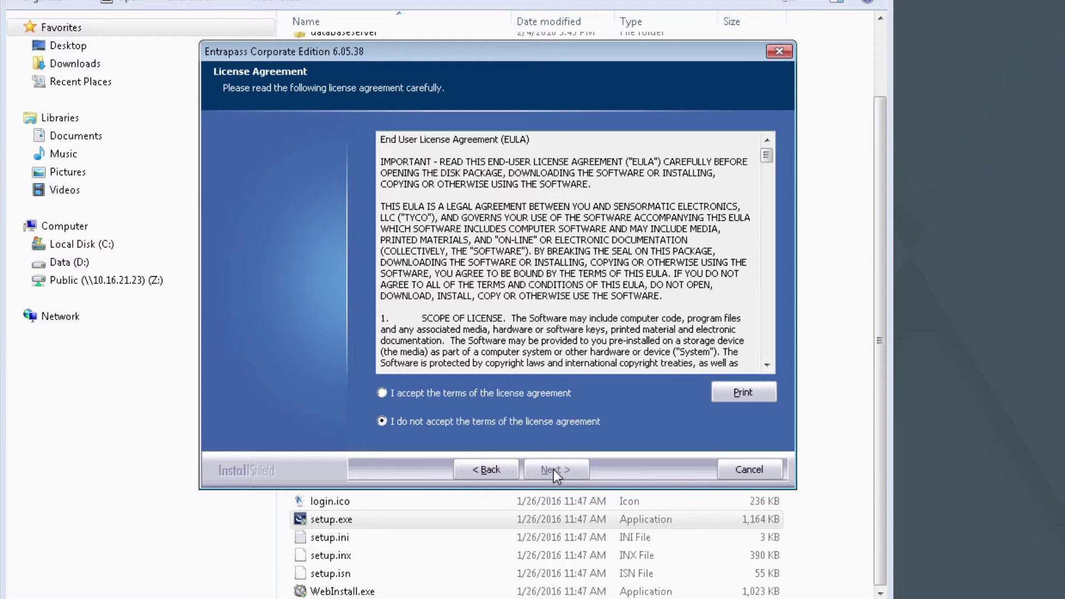
- Accept the license, enter the user name and company 'exacq', and keep C:\Program Files (x86)\Kantech
left_click(429, 408)
left_click(551, 471)
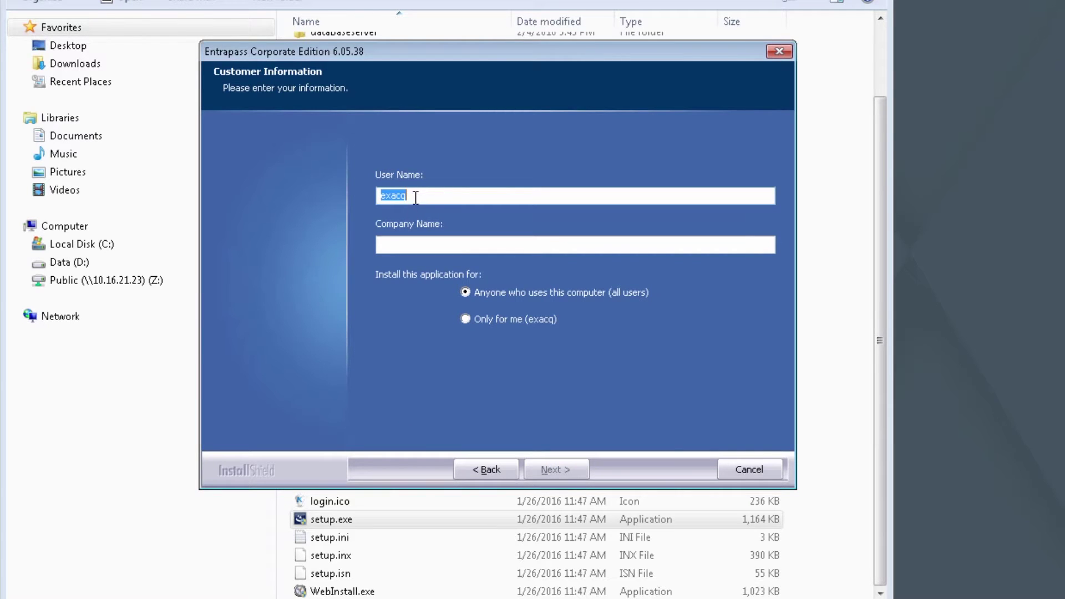
type("admin")
key("Tab")
type("exacq")
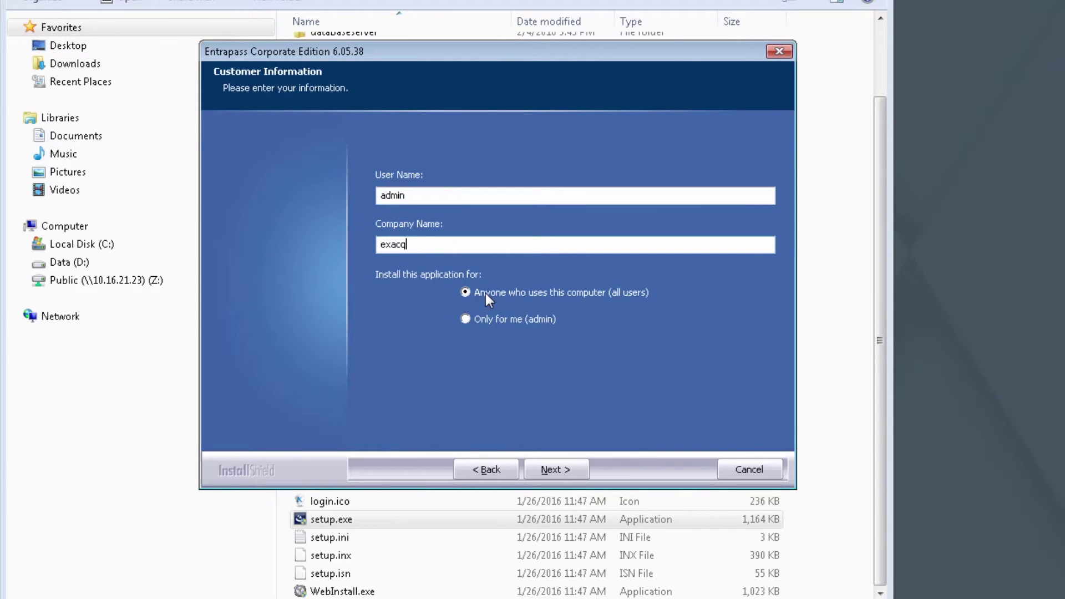
left_click(561, 471)
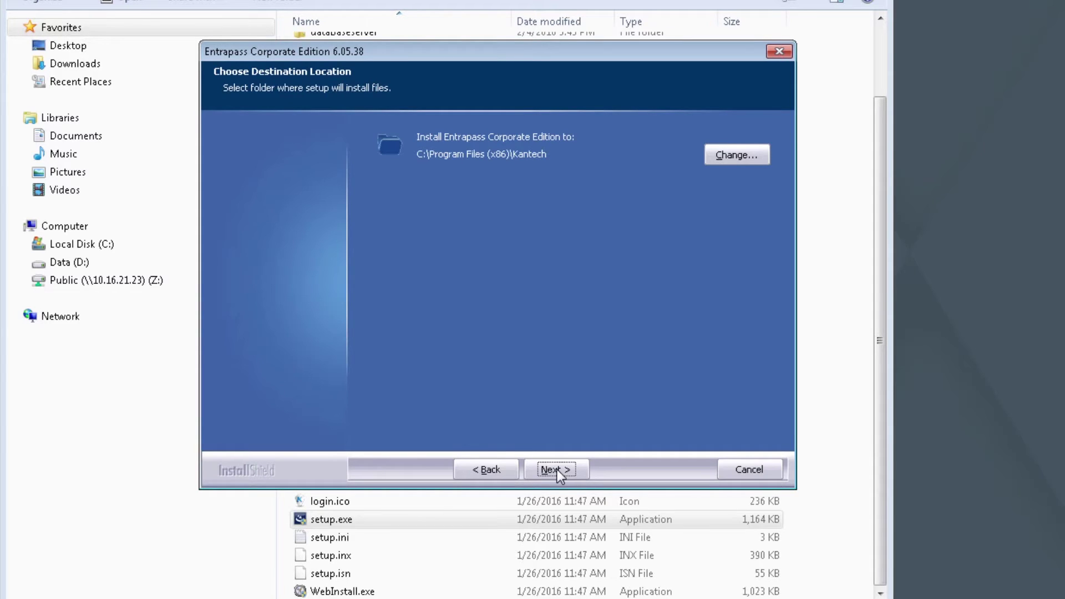
left_click(561, 472)
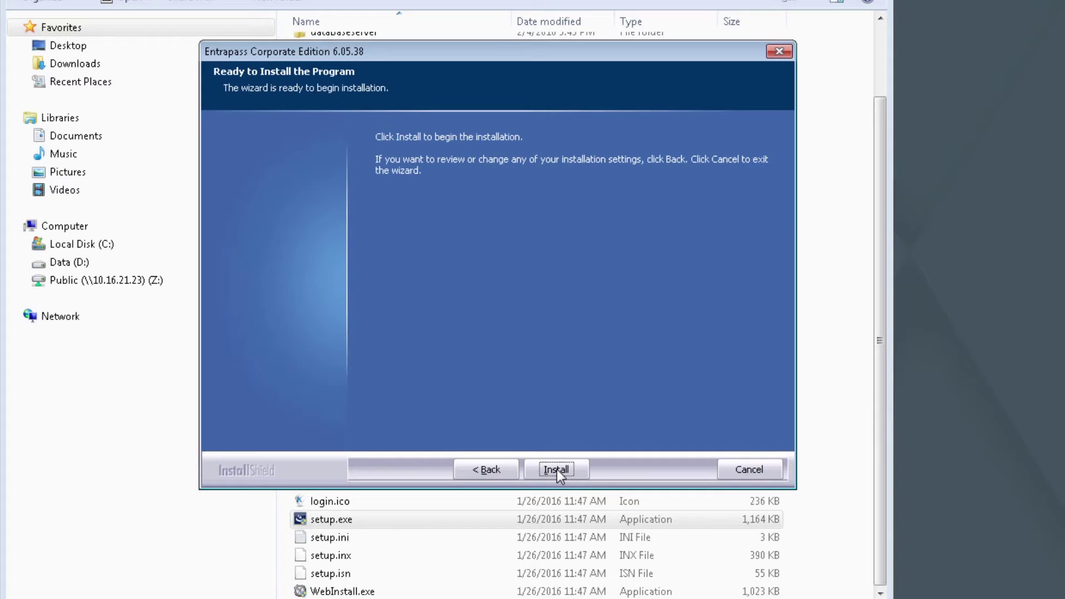
- Install EntraPass, allowing InstallIIS.exe and the EntraPass Web setup package to run
left_click(556, 470)
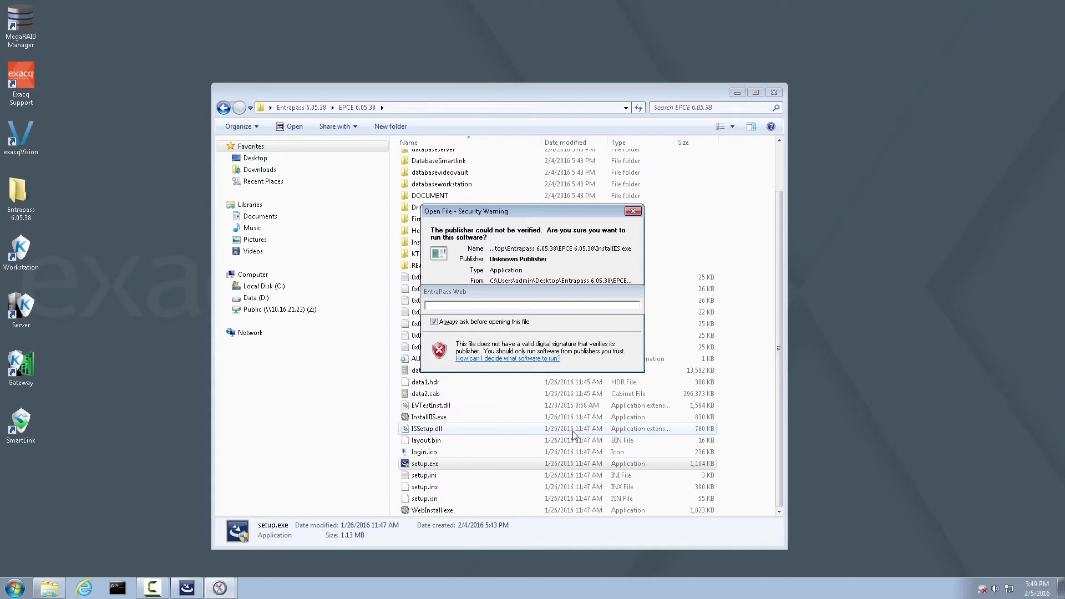
left_click_drag(503, 212, 259, 215)
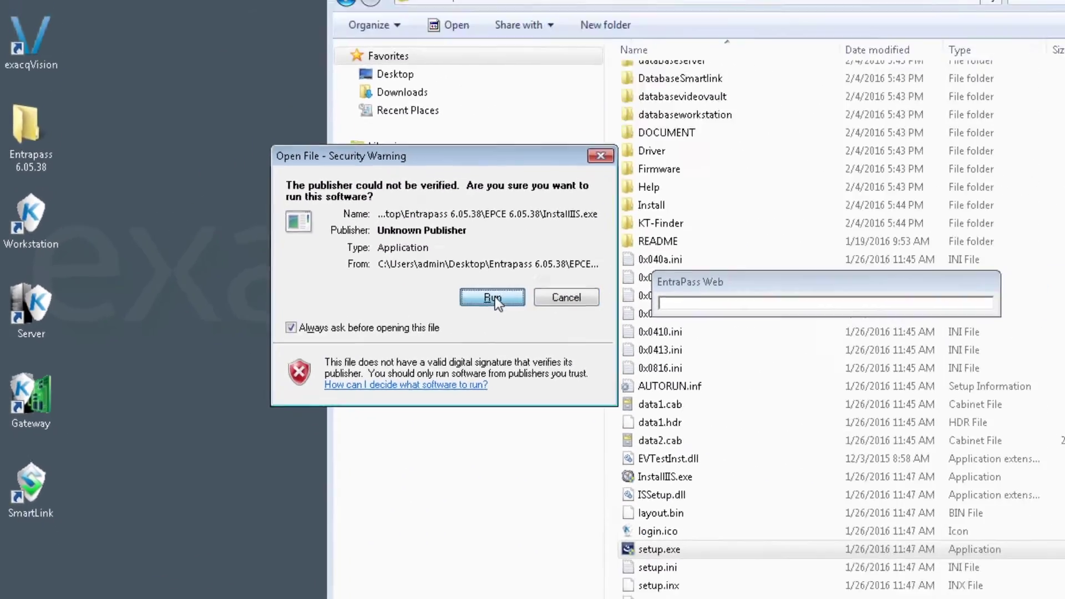
left_click(646, 293)
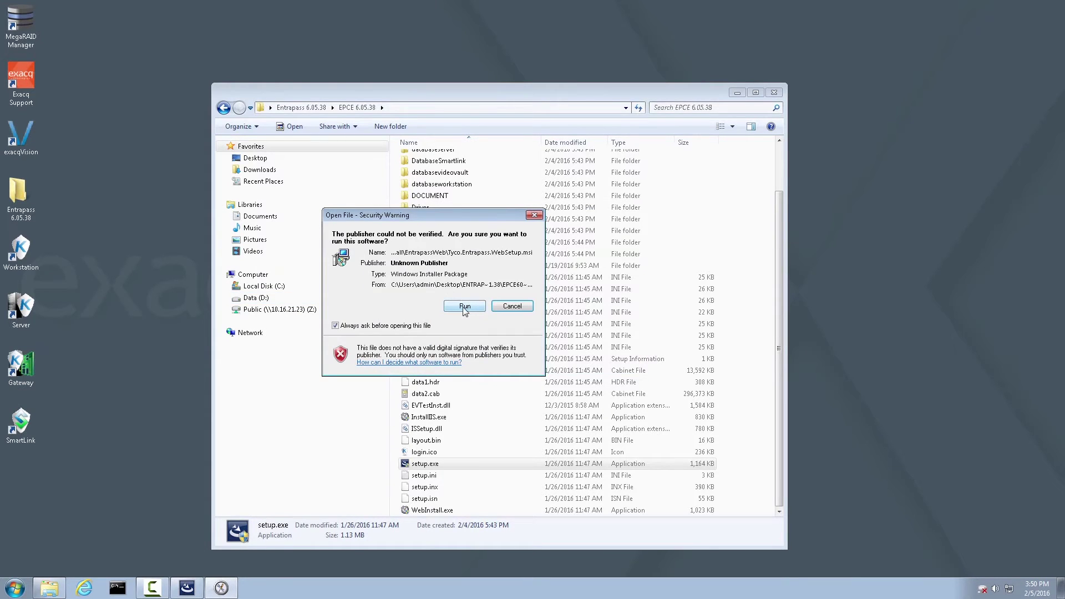
left_click(464, 307)
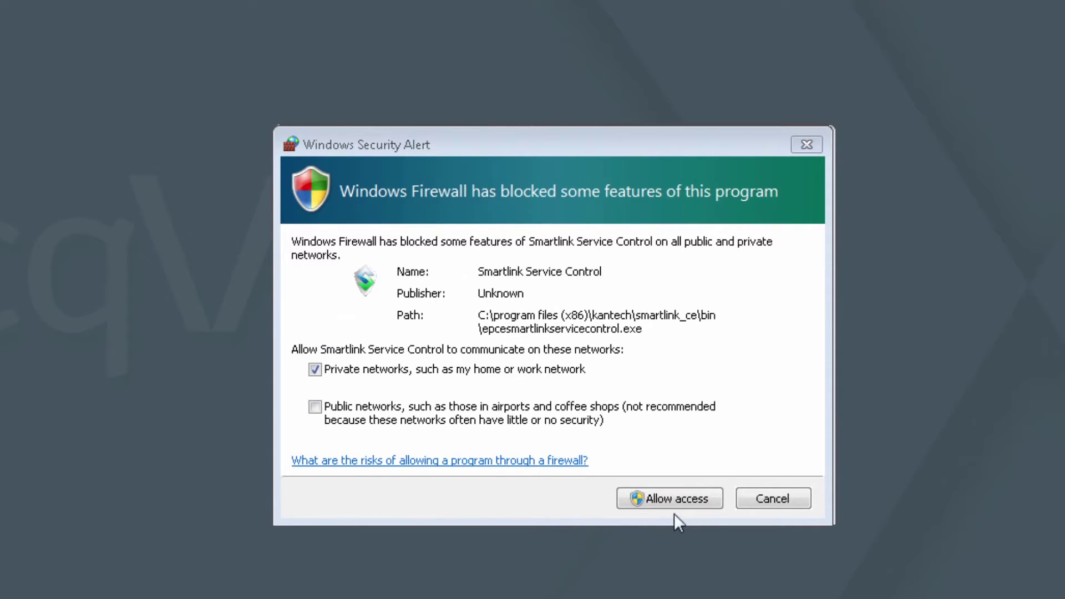
- Allow Smartlink, Server and Gateway Service Control through Windows Firewall
left_click(669, 502)
left_click(668, 501)
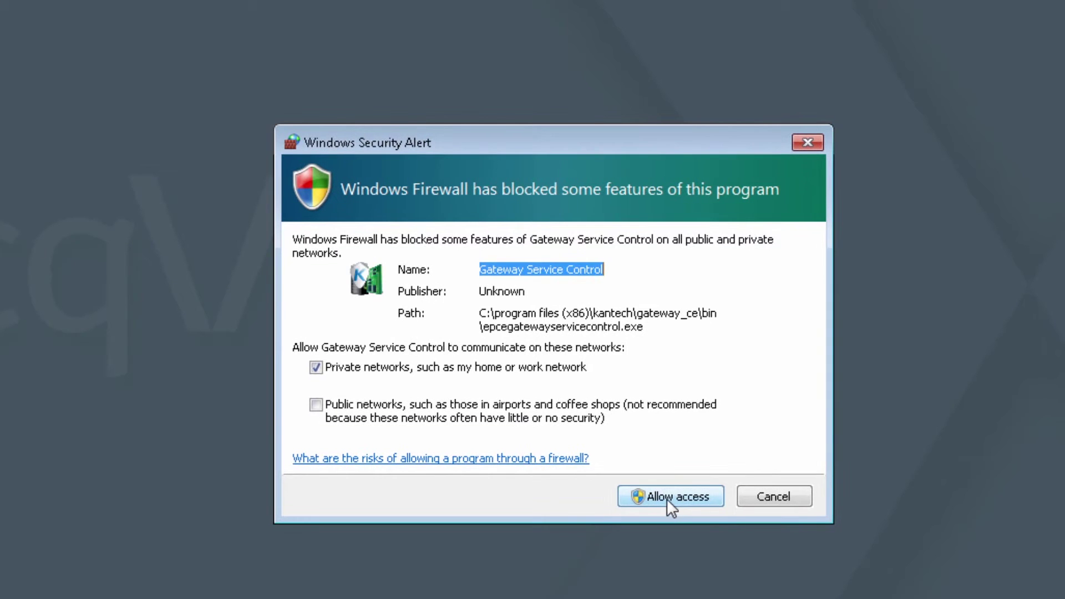
left_click(666, 498)
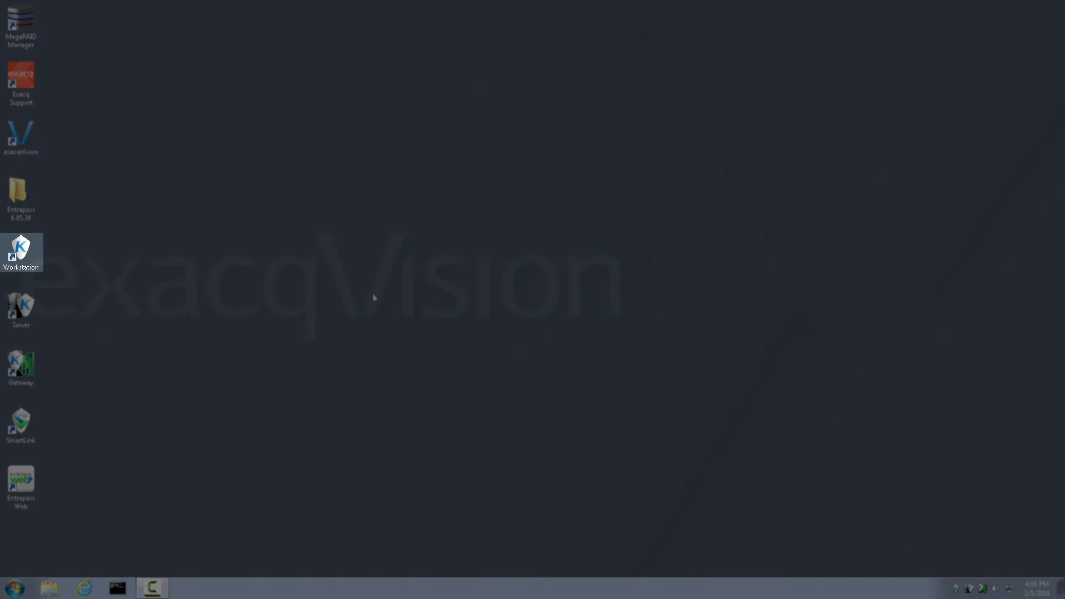
- Start EntraPass Workstation and log in as Installer with the temporary password in capitals
left_click(22, 253)
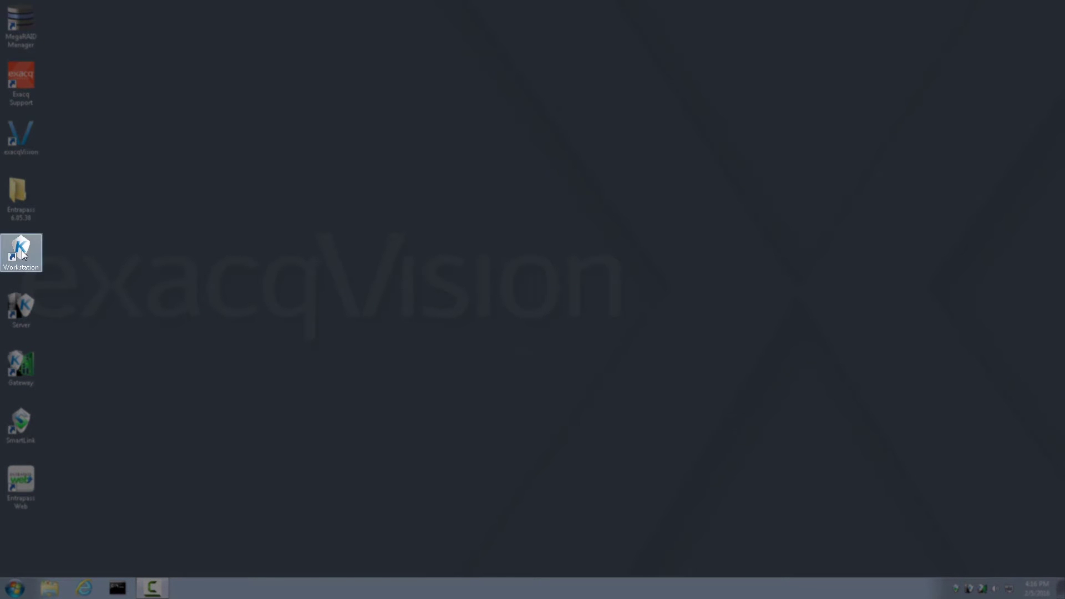
double_click(22, 253)
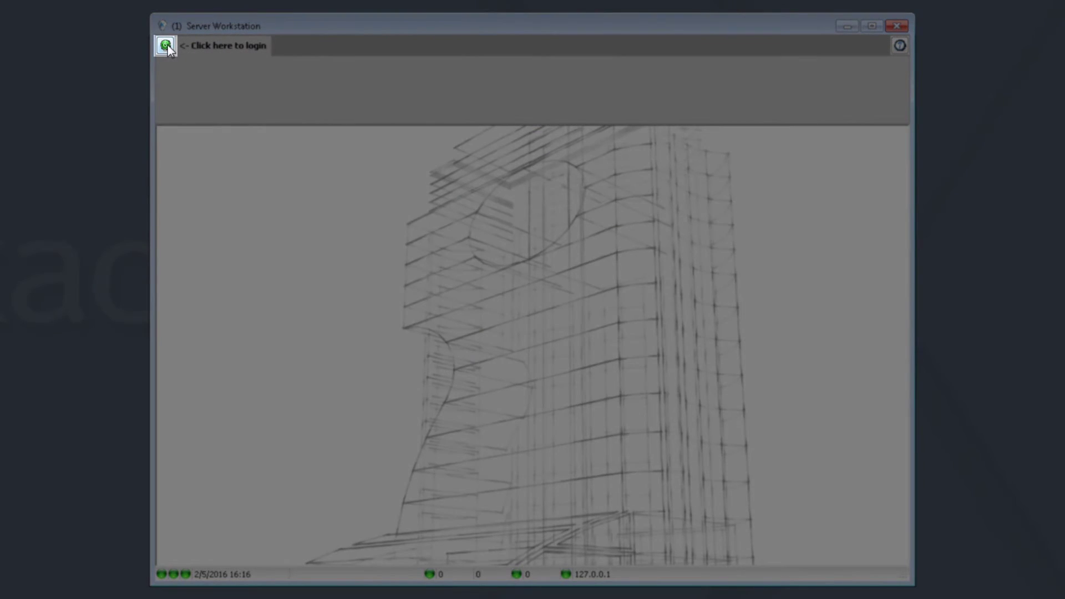
left_click(166, 45)
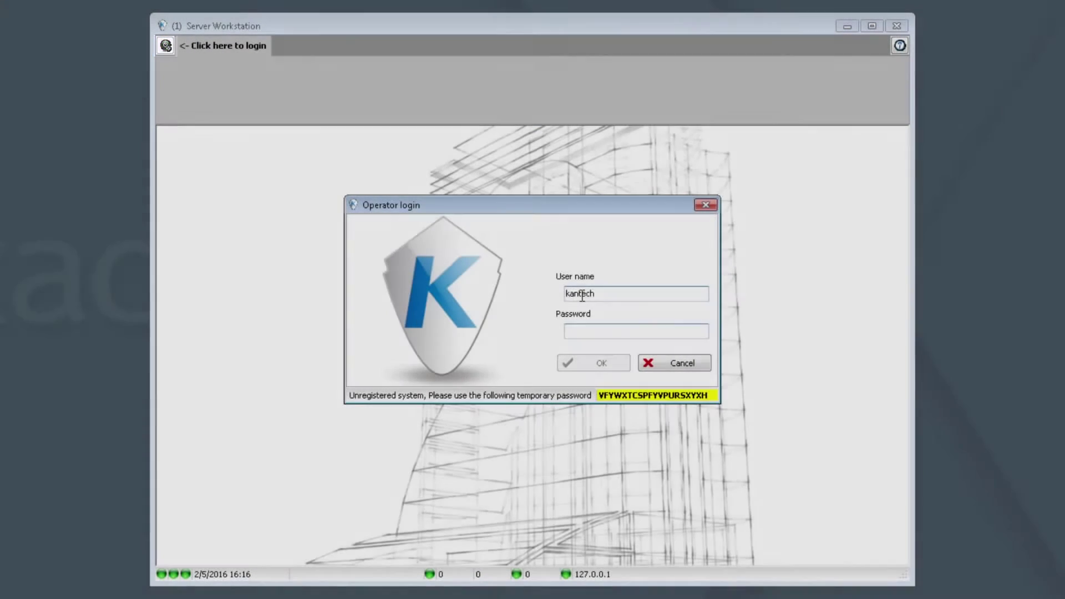
double_click(602, 294)
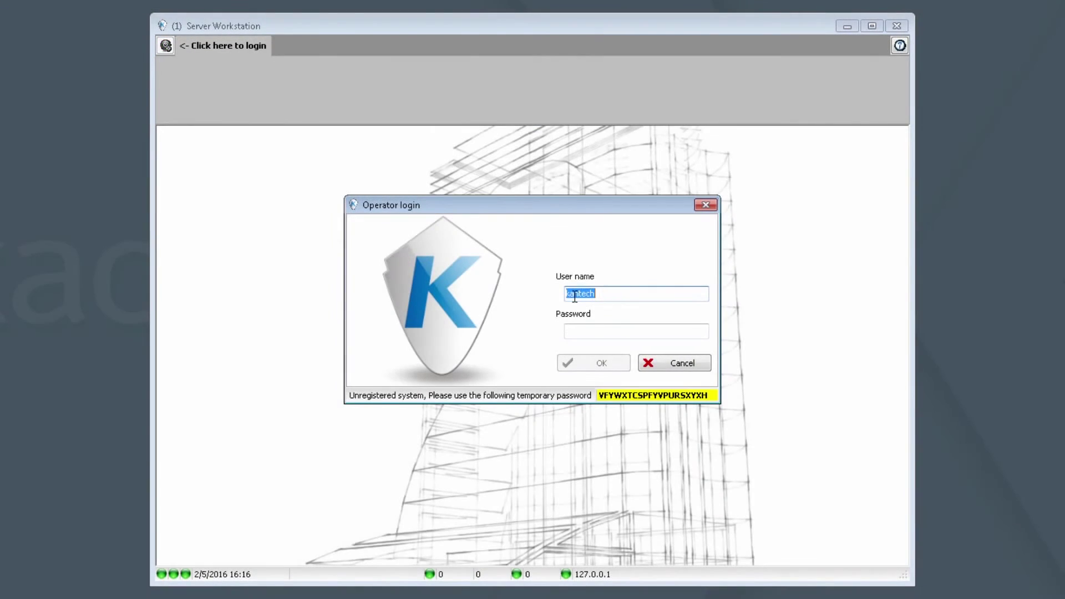
left_click(581, 332)
key("Caps_Lock")
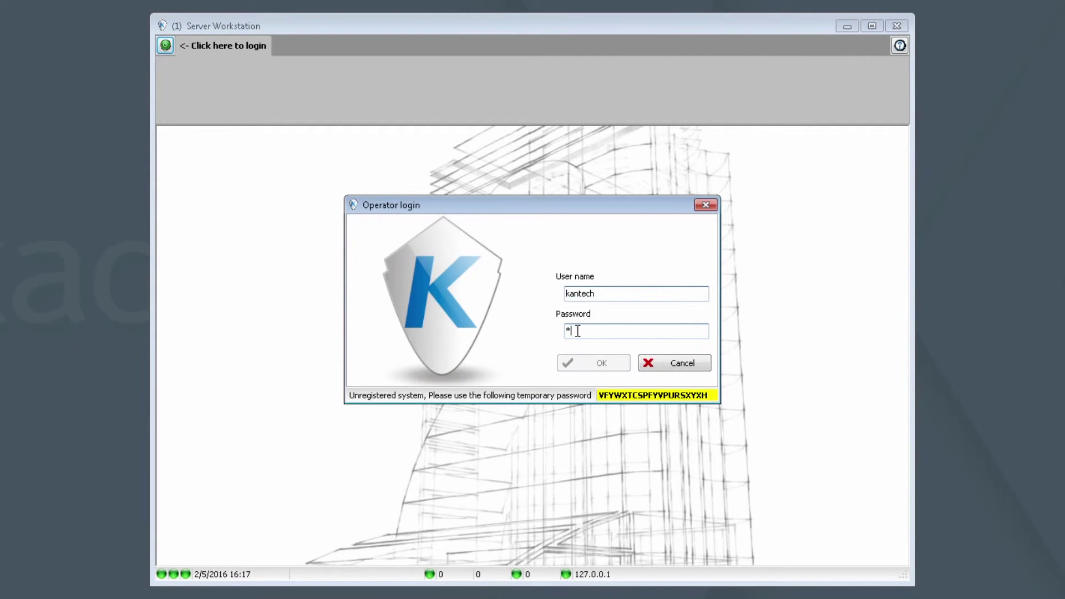
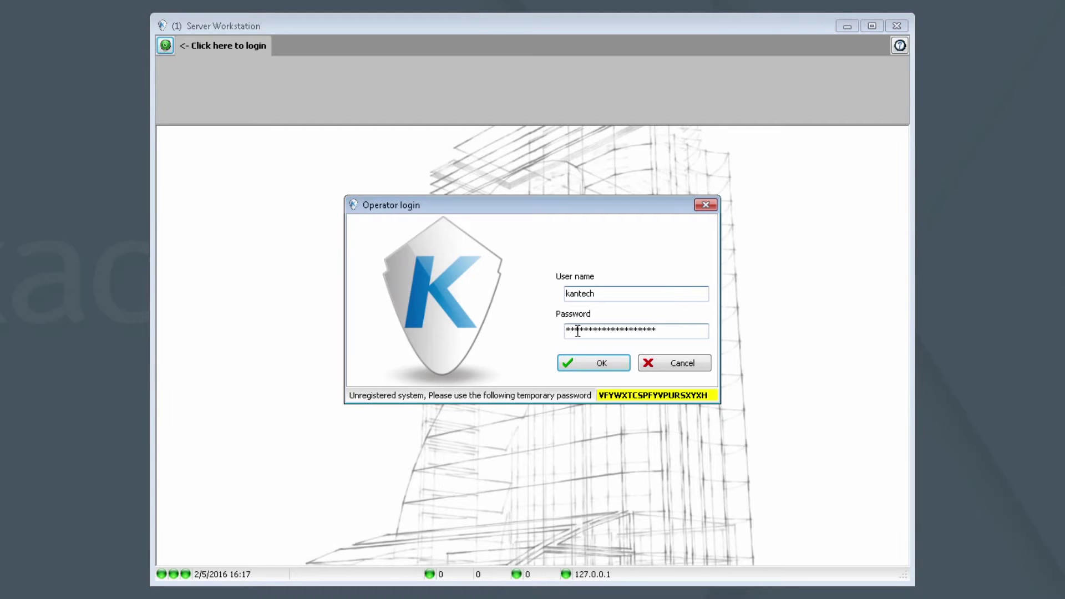
left_click(584, 362)
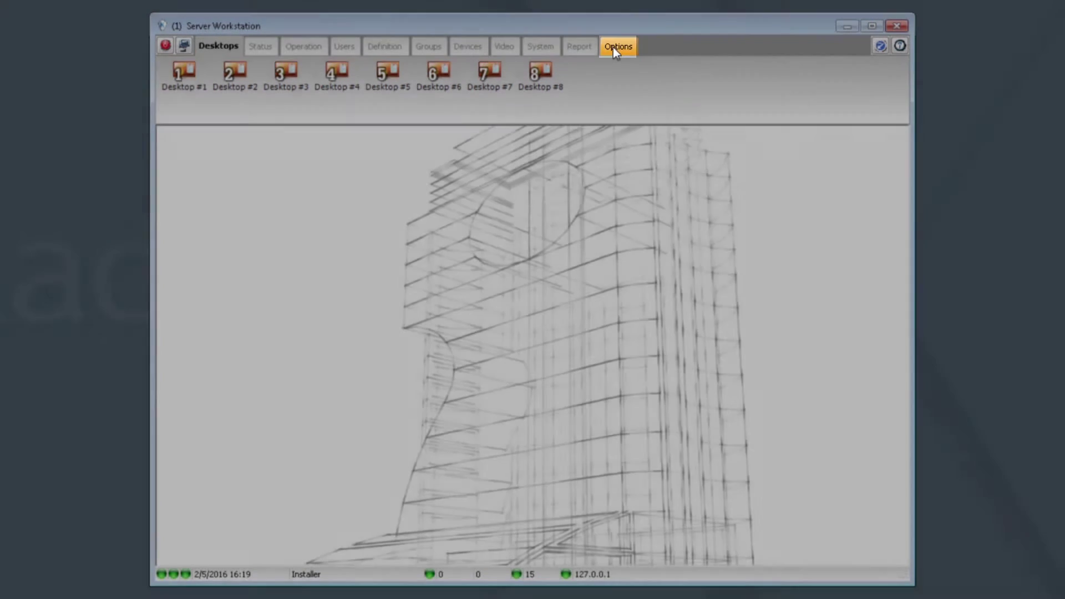
- Register the system in Options > Registration by entering the confirmation code
left_click(613, 48)
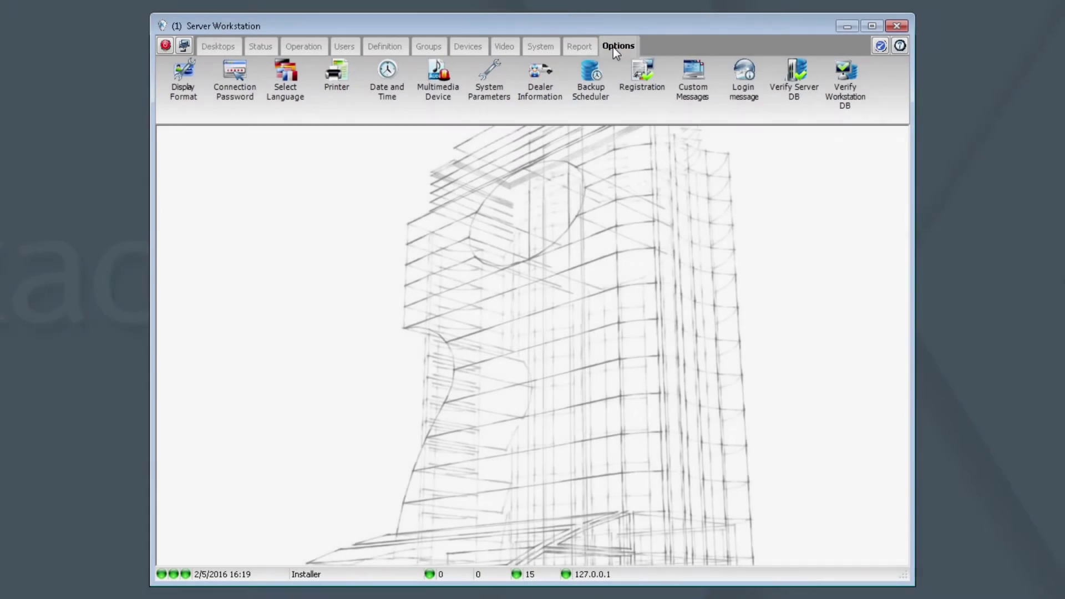
left_click(641, 75)
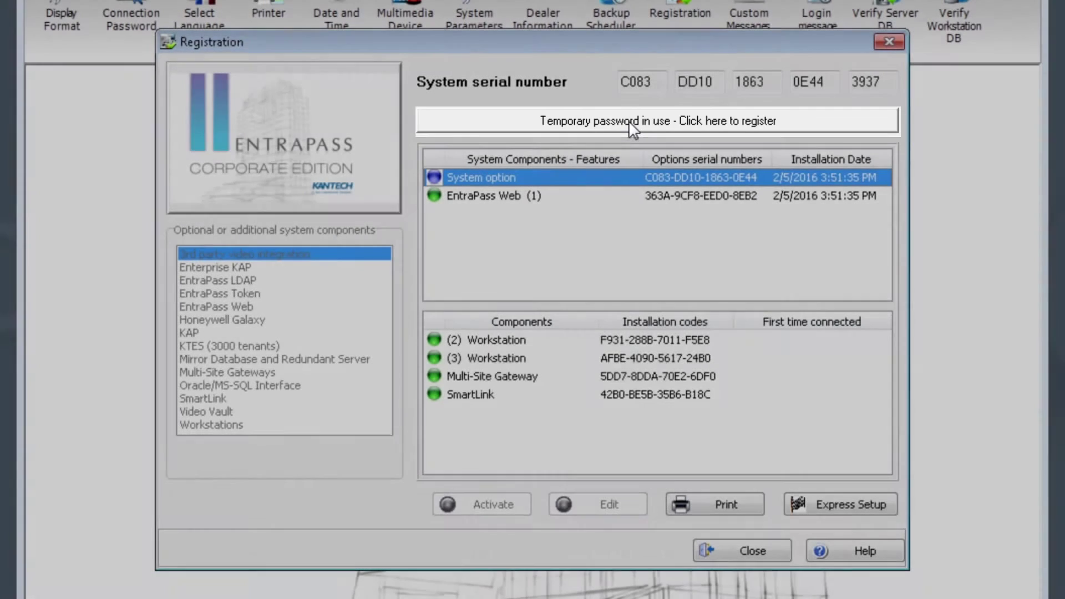
left_click(628, 121)
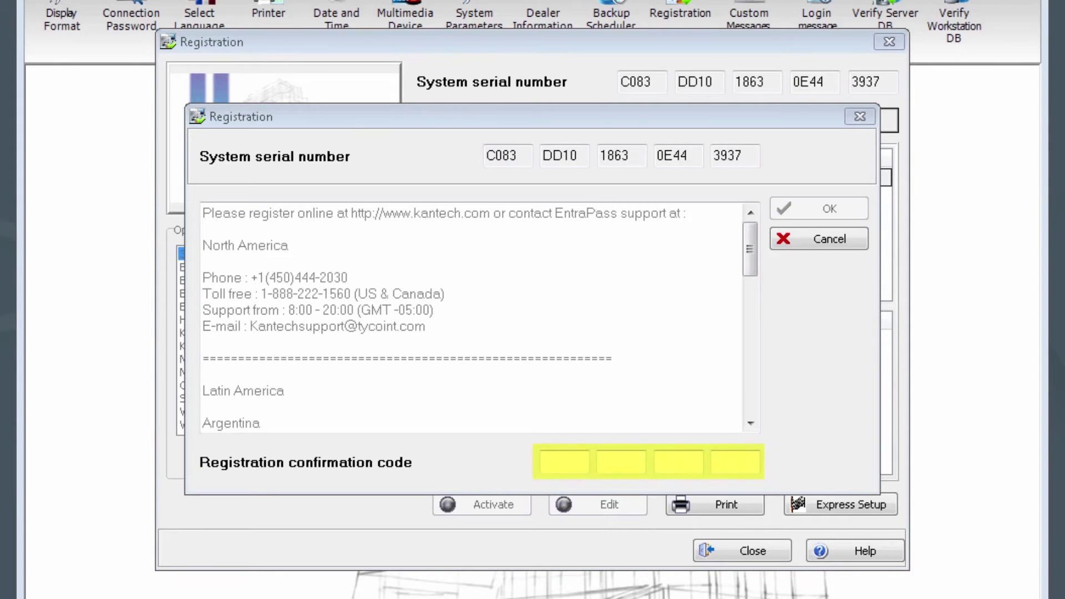
left_click(564, 463)
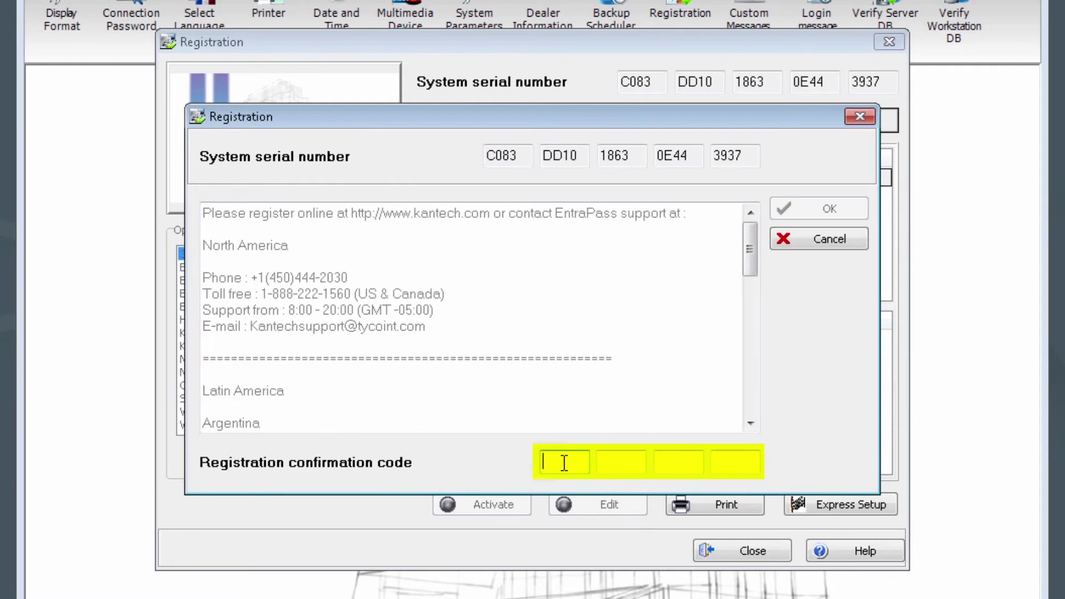
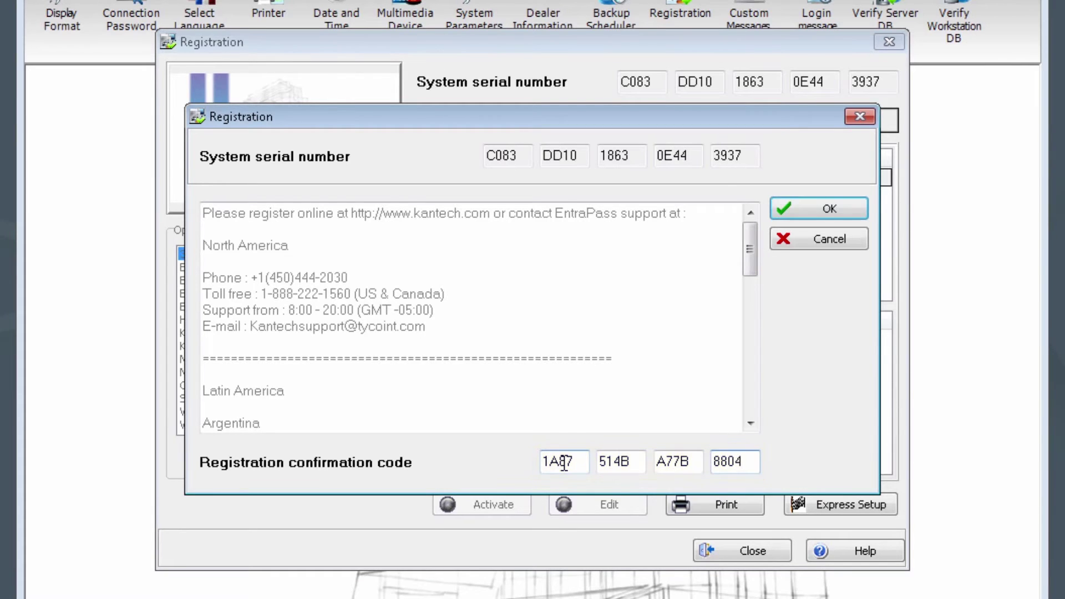
left_click(811, 204)
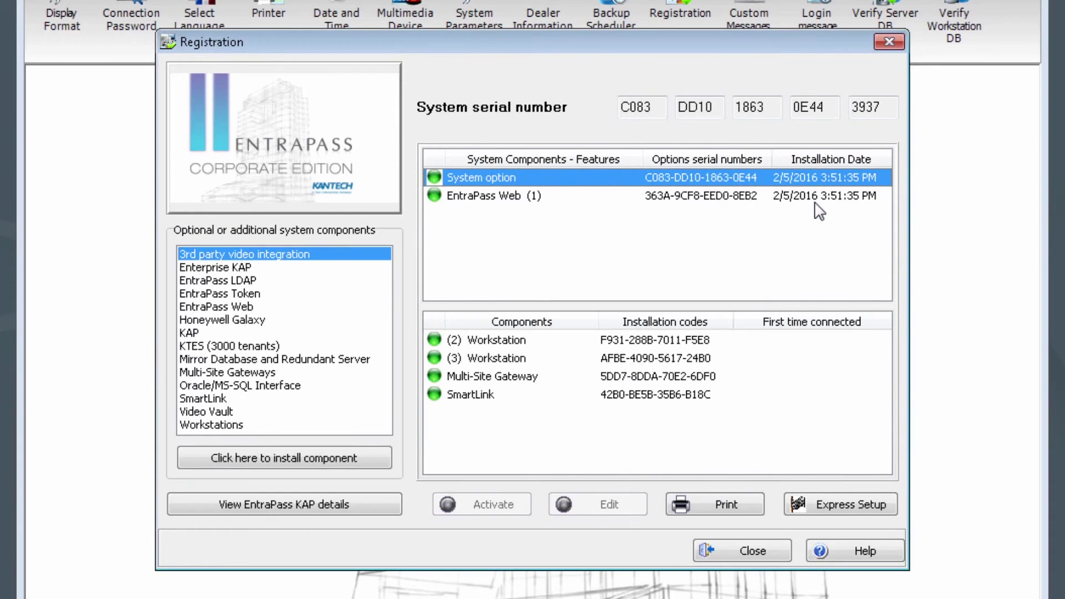
- Close Registration, cancel Connection Password, and exit the workstation, confirming the last-user logout
left_click(744, 555)
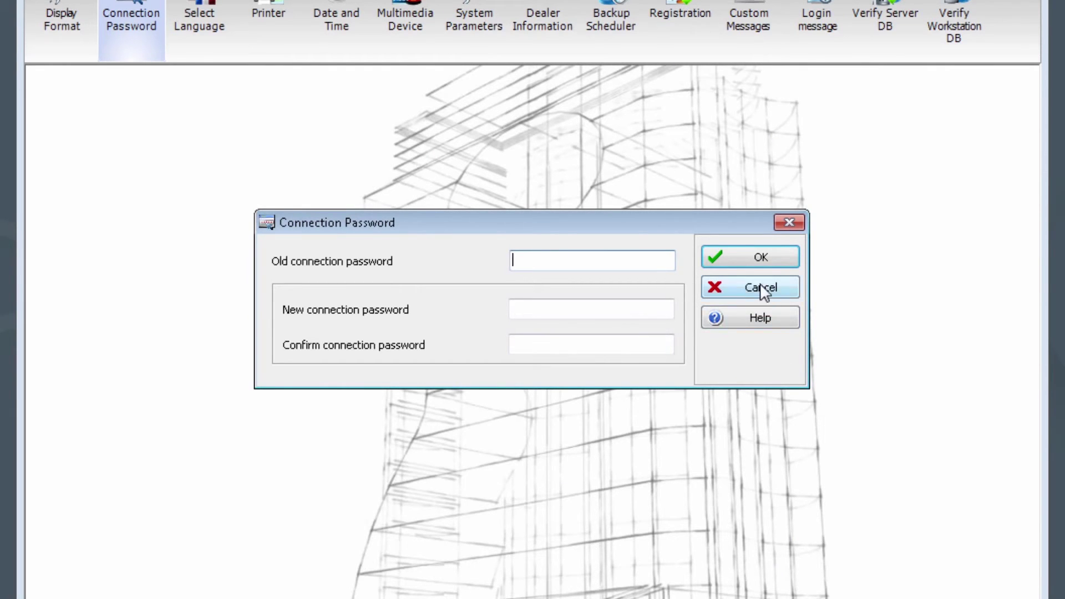
left_click(735, 290)
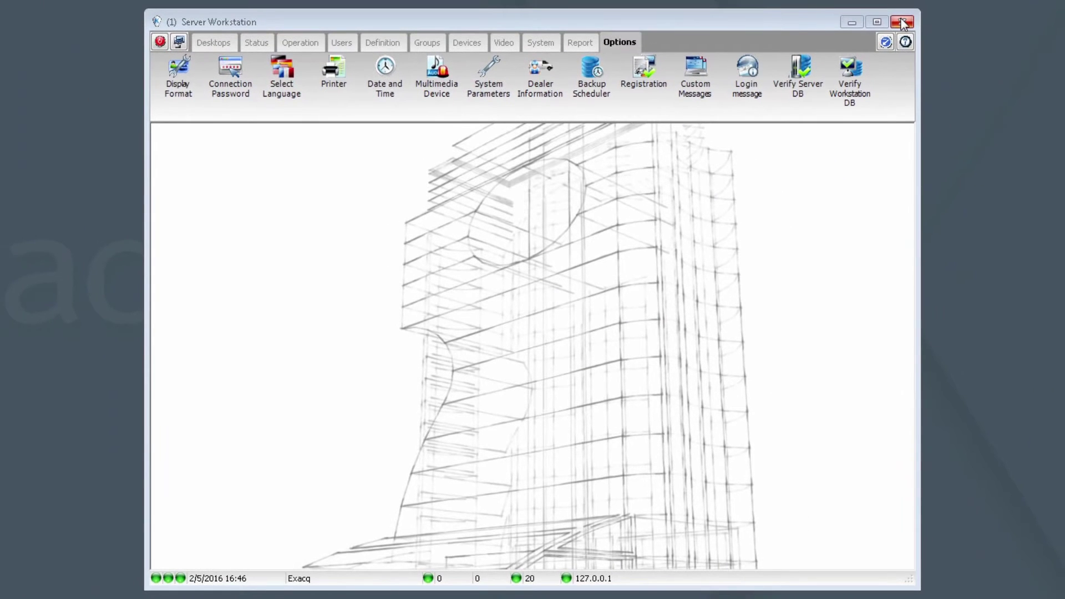
left_click(903, 23)
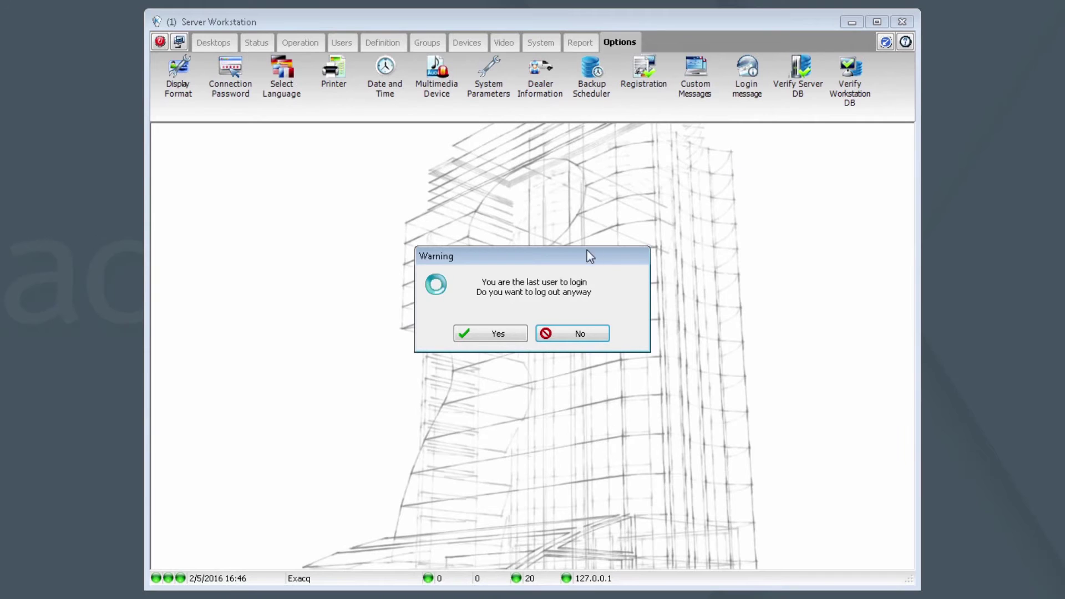
left_click(489, 334)
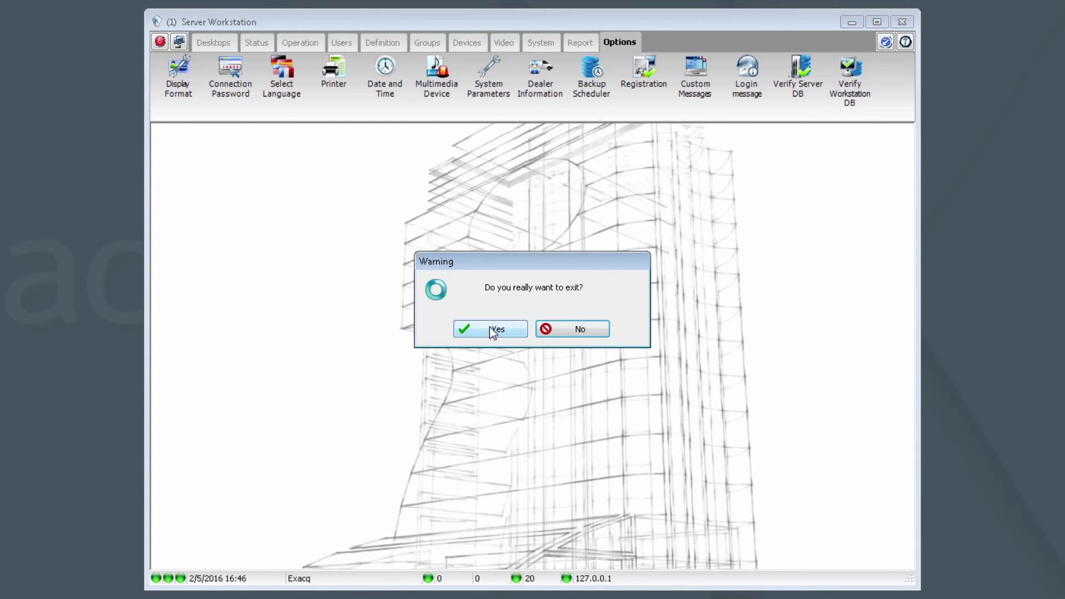
left_click(490, 329)
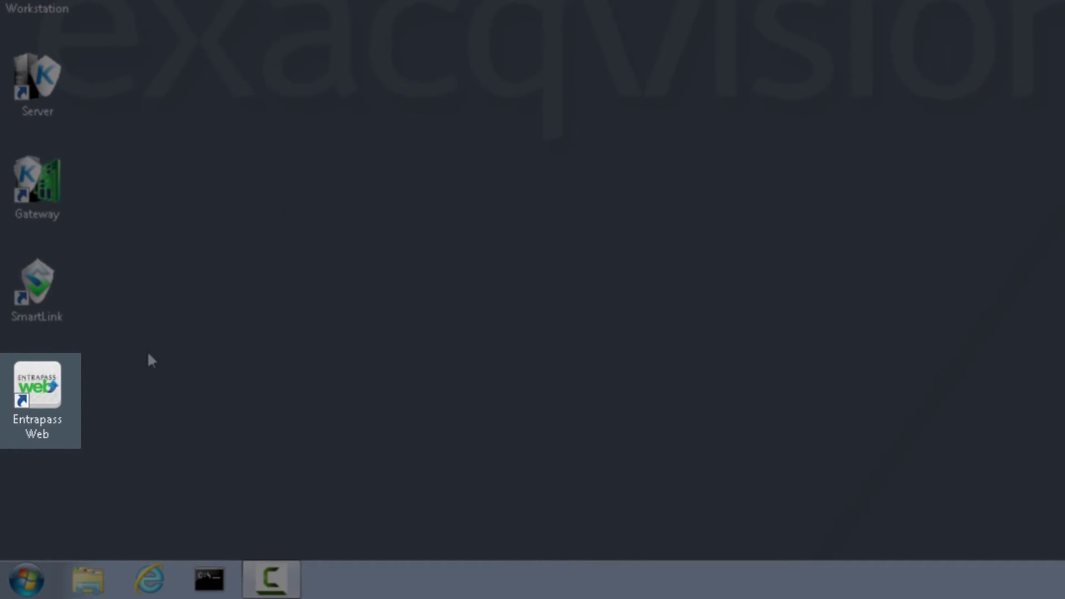
left_click(31, 403)
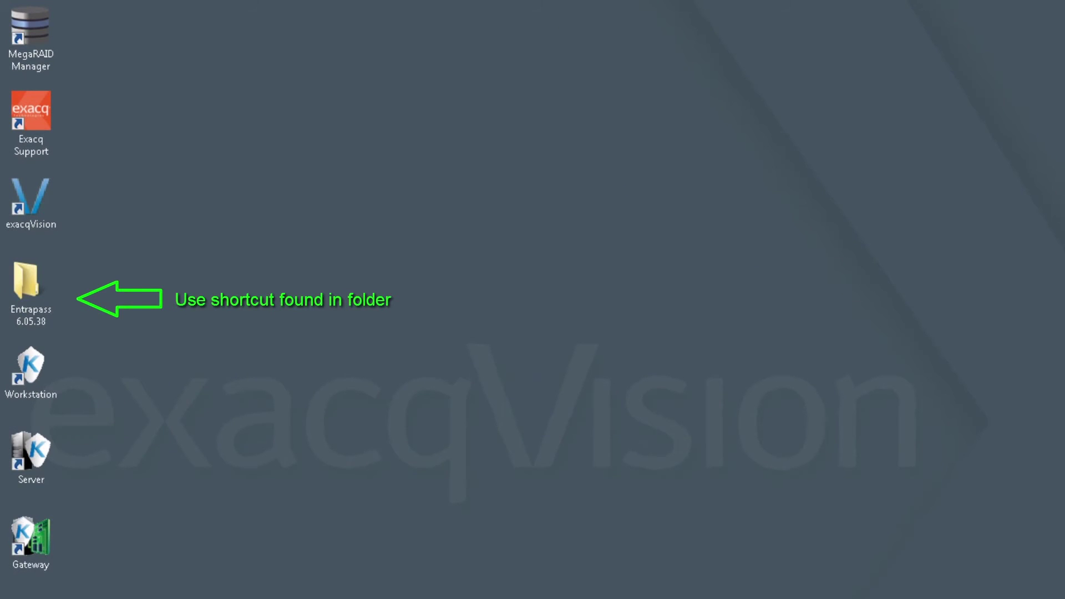
- Launch the EntrapassWeb Client Setup shortcut from the Entrapass 6.05.38 folder
double_click(17, 288)
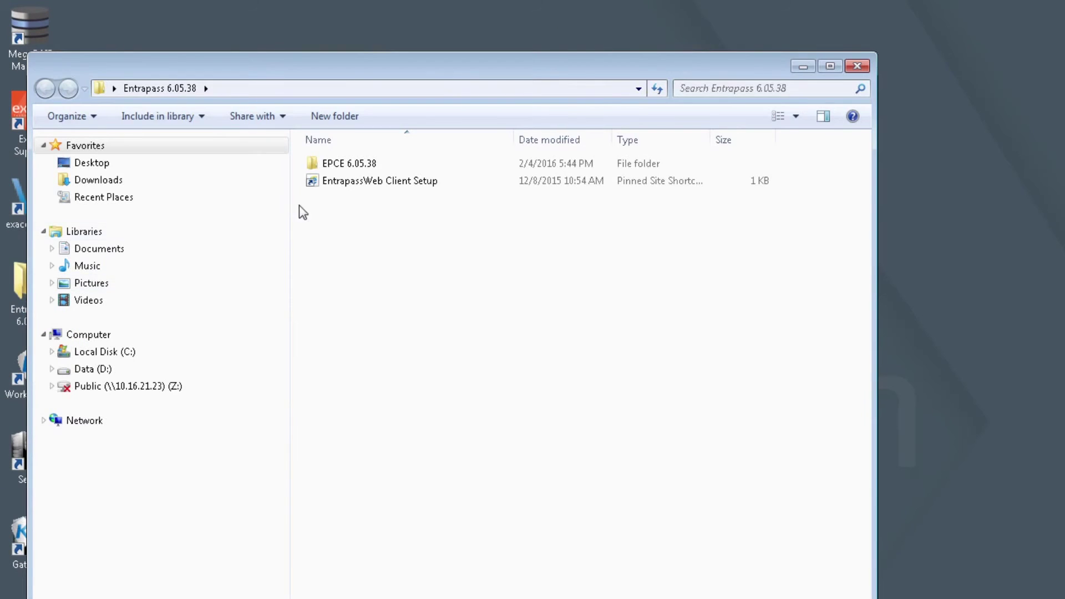
left_click(347, 186)
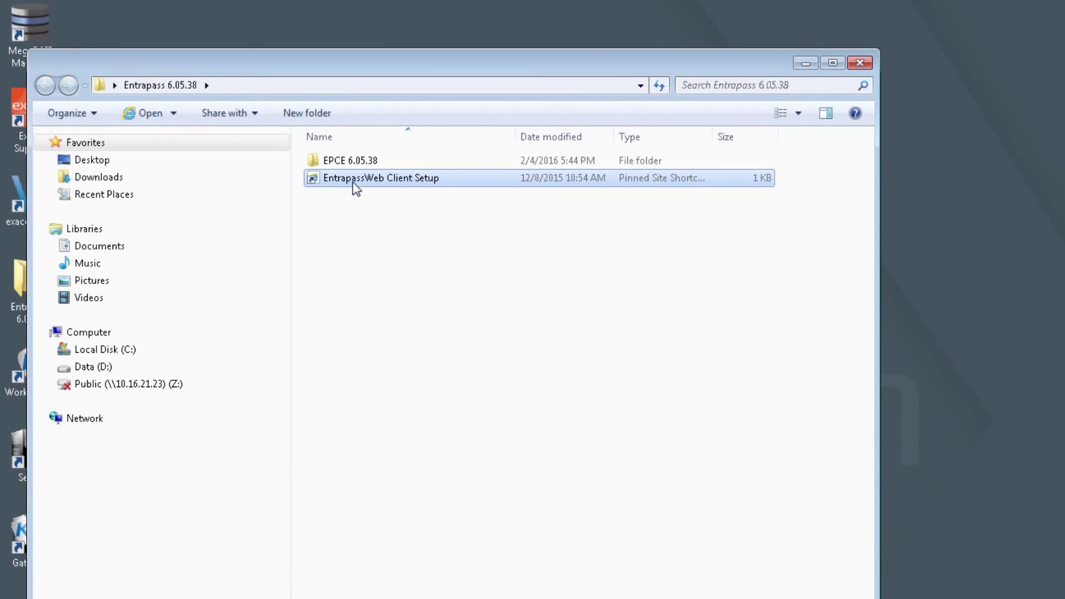
left_click(368, 269)
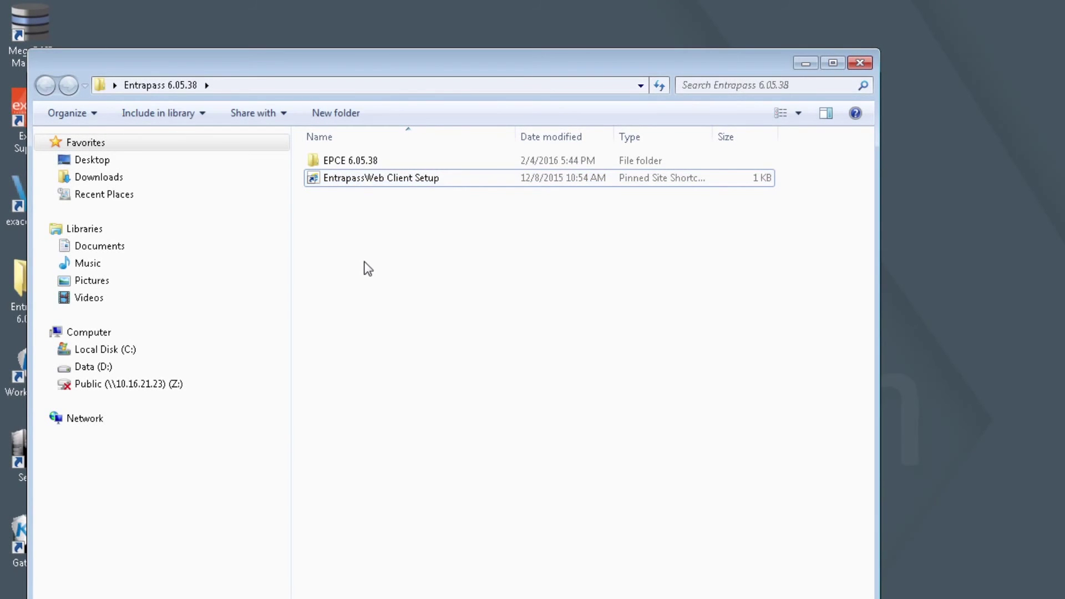
double_click(362, 177)
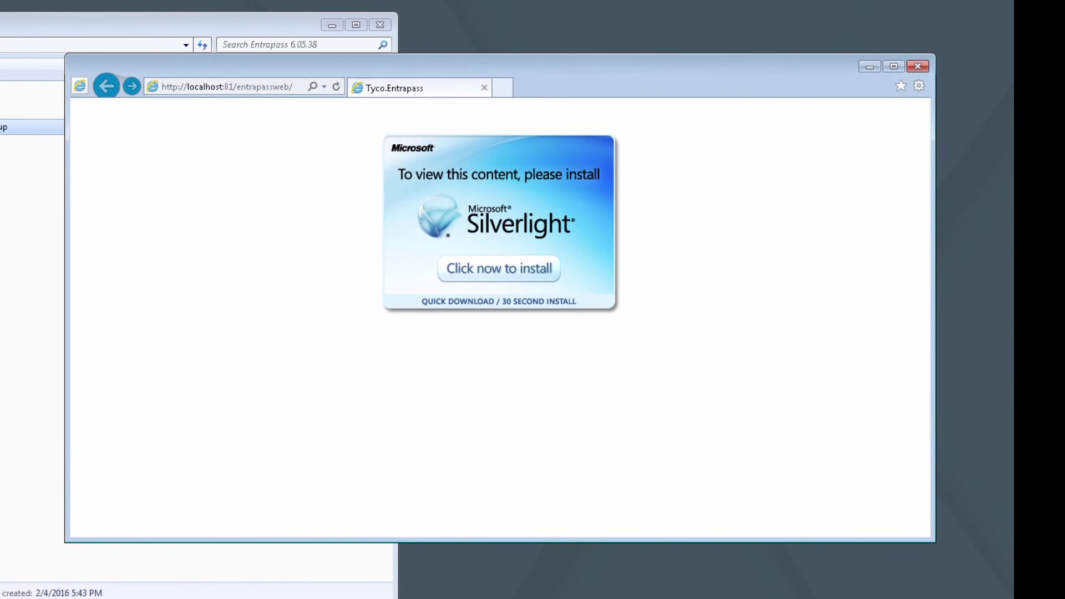
- Download and run the Silverlight installer from the EntraPass web page
left_click(493, 271)
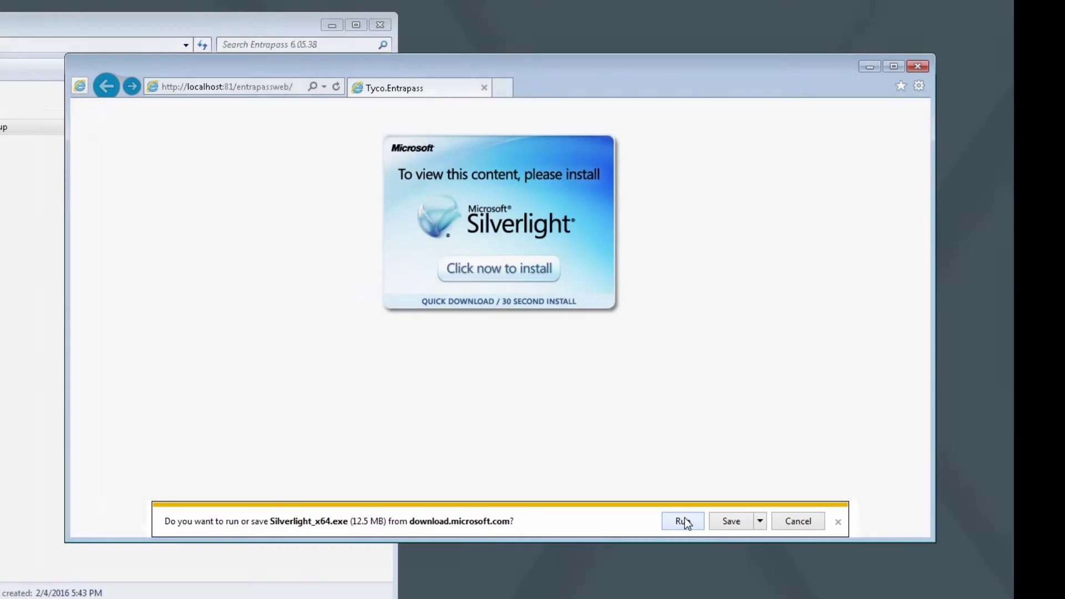
left_click(684, 518)
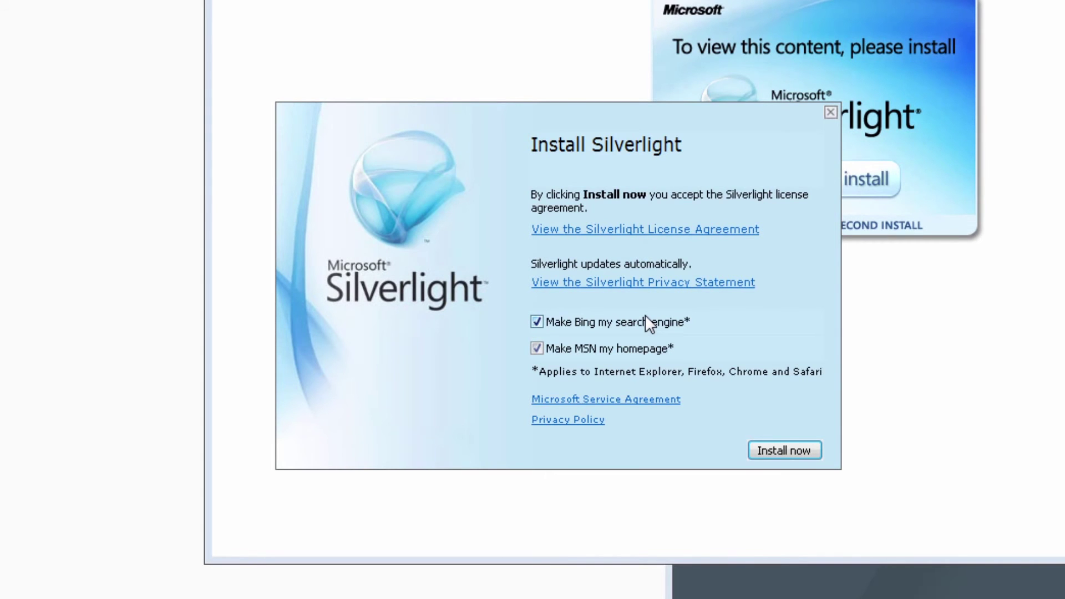
- Install Microsoft Silverlight, skipping past Microsoft Update, and close the installer on success
left_click(792, 457)
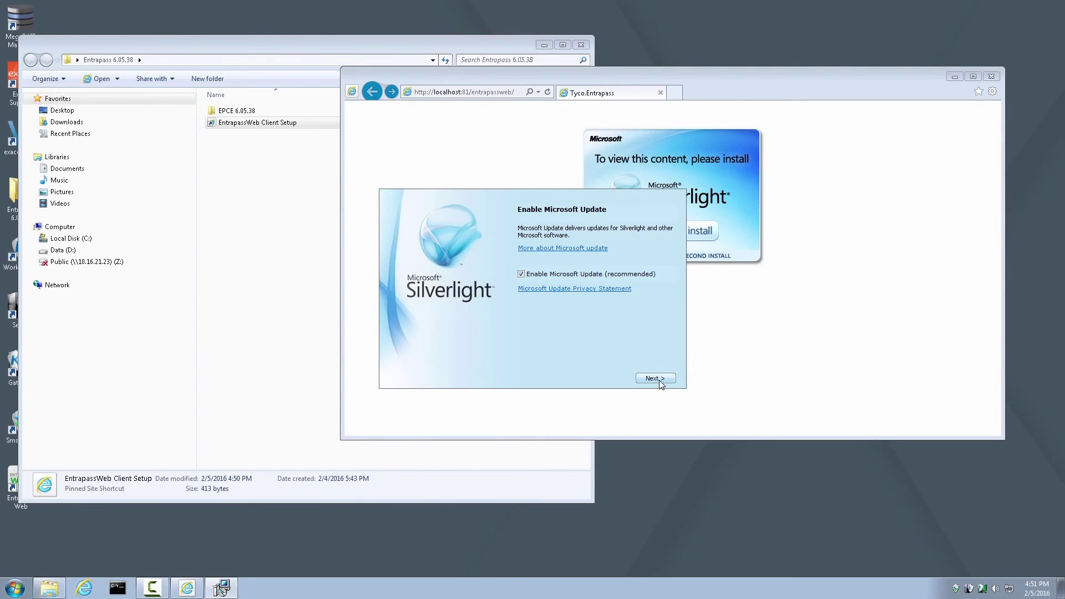
left_click(661, 382)
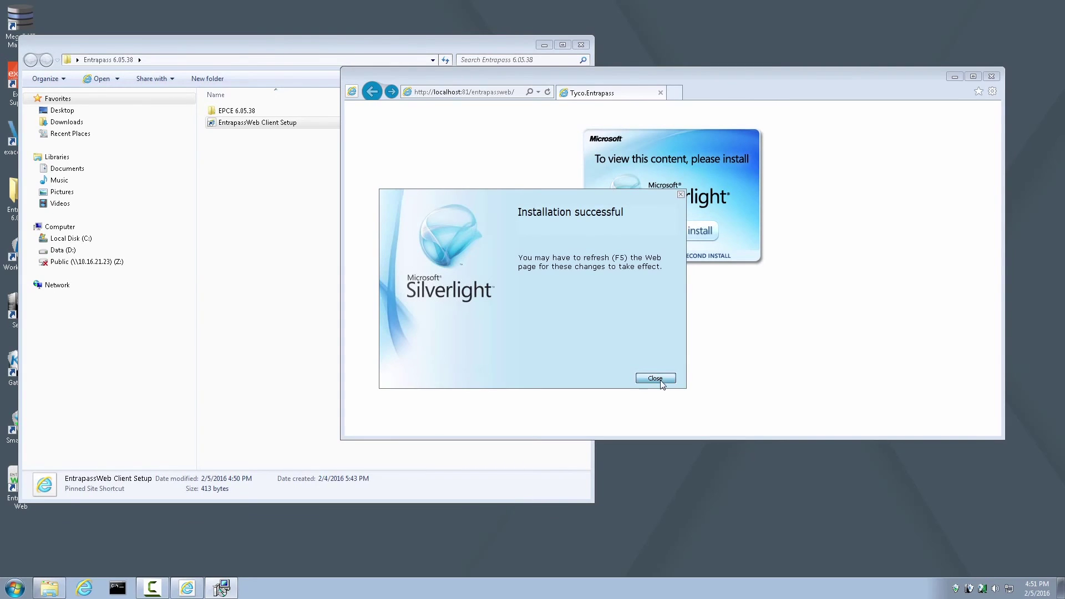
left_click(656, 379)
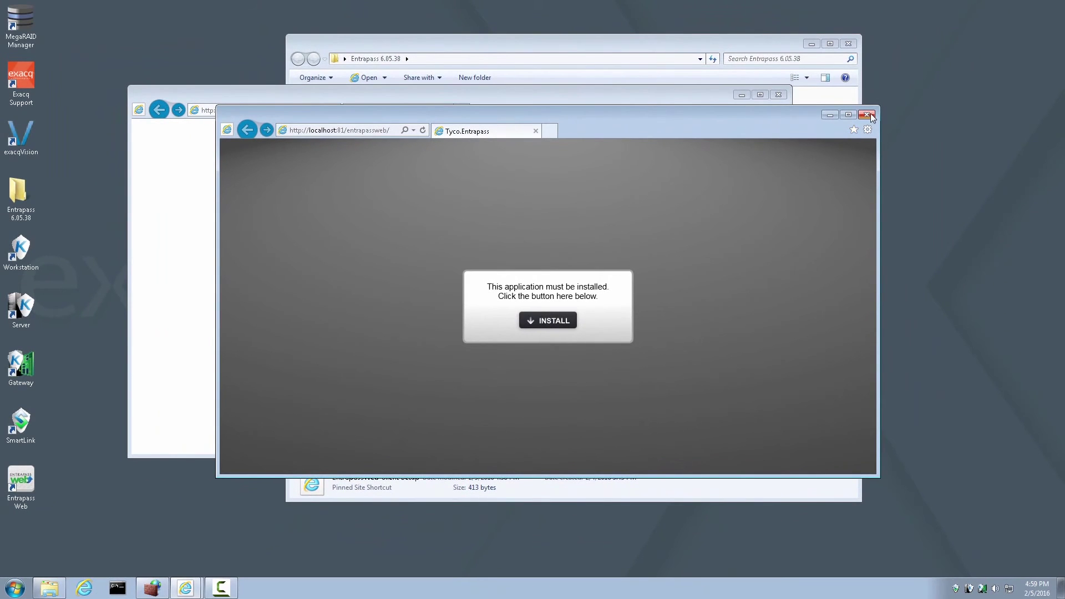
- Relaunch EntrapassWeb Client Setup from the Entrapass folder and install the EntraPass Web application, accepting the security warning
left_click(867, 115)
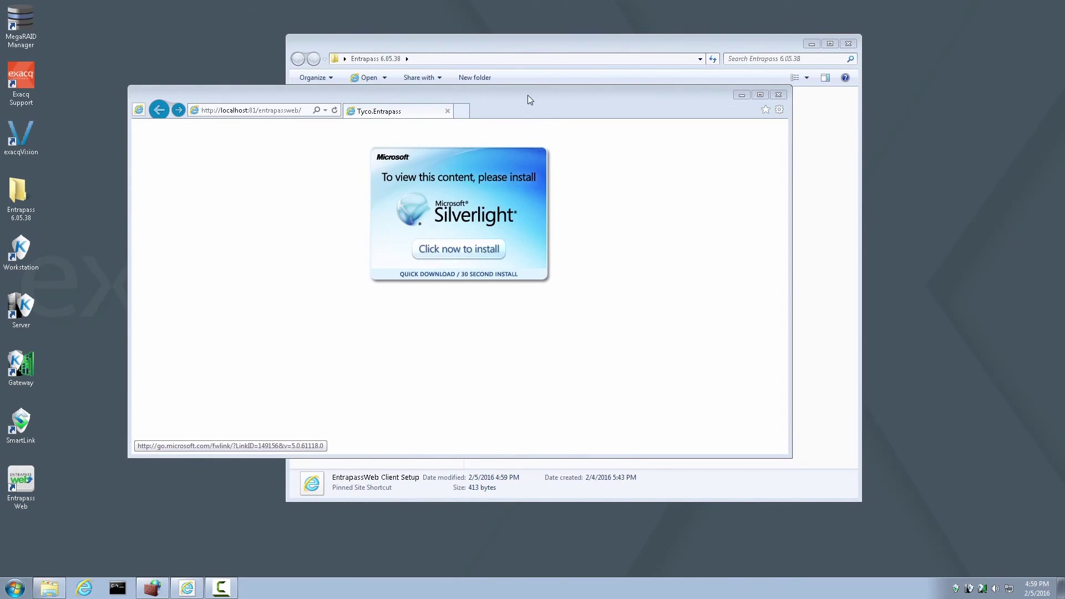
left_click_drag(528, 95, 532, 175)
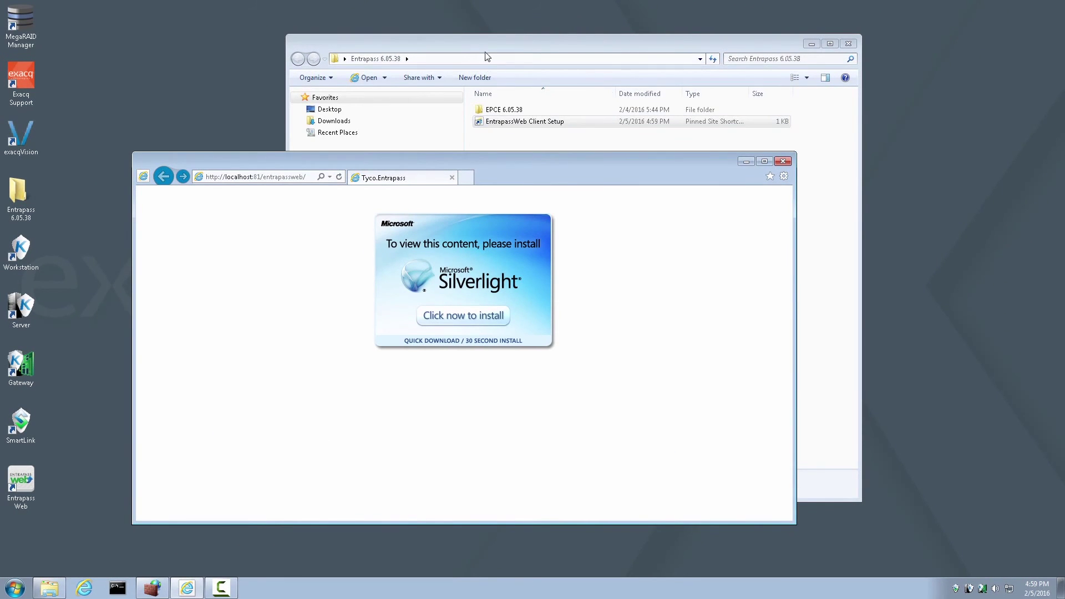
left_click(484, 40)
left_click(509, 123)
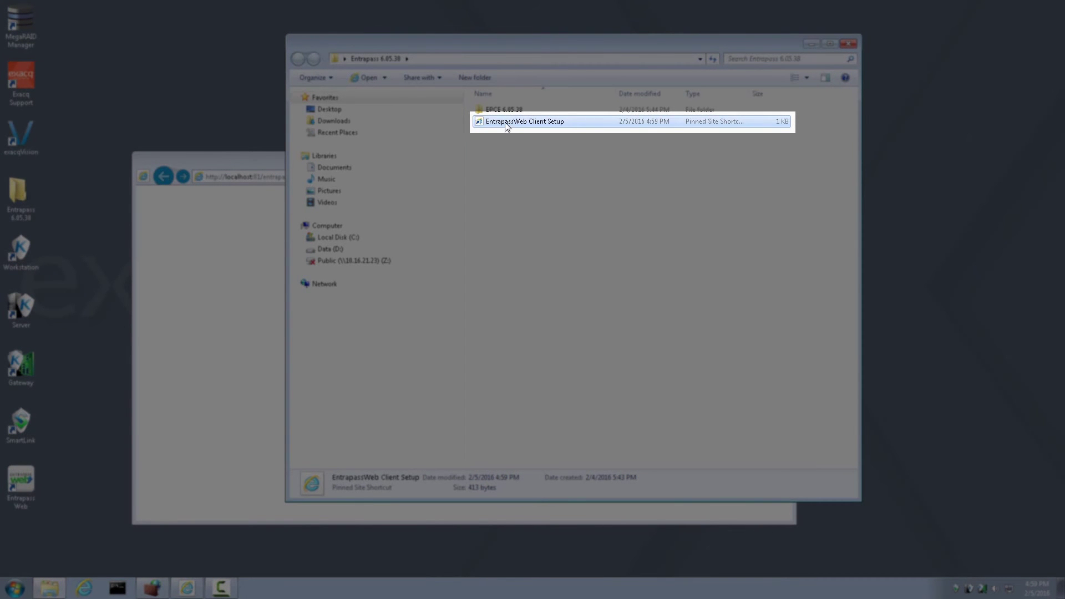
double_click(504, 122)
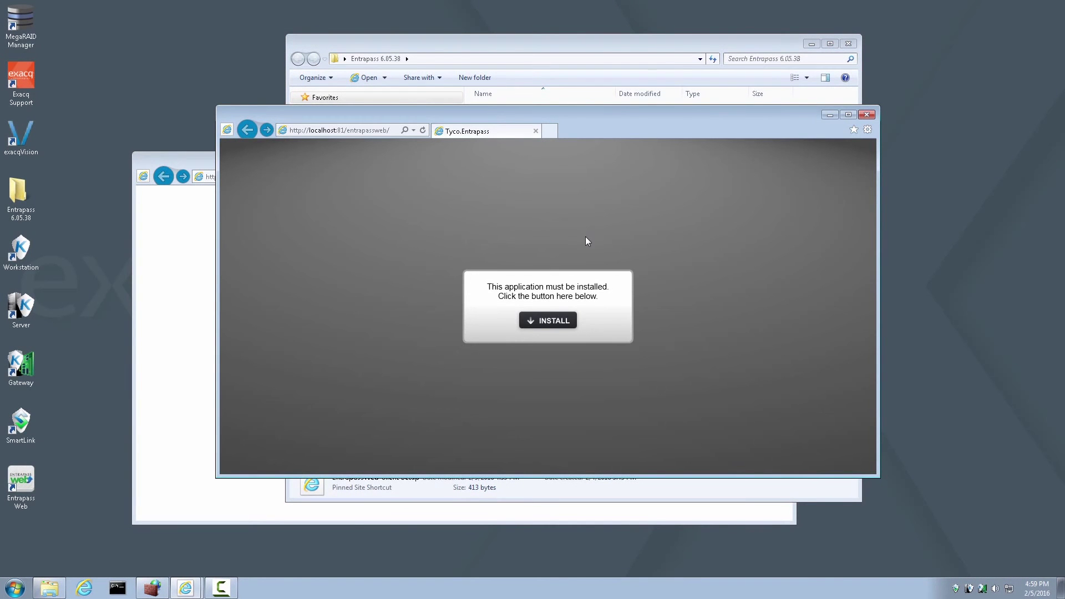
left_click(543, 323)
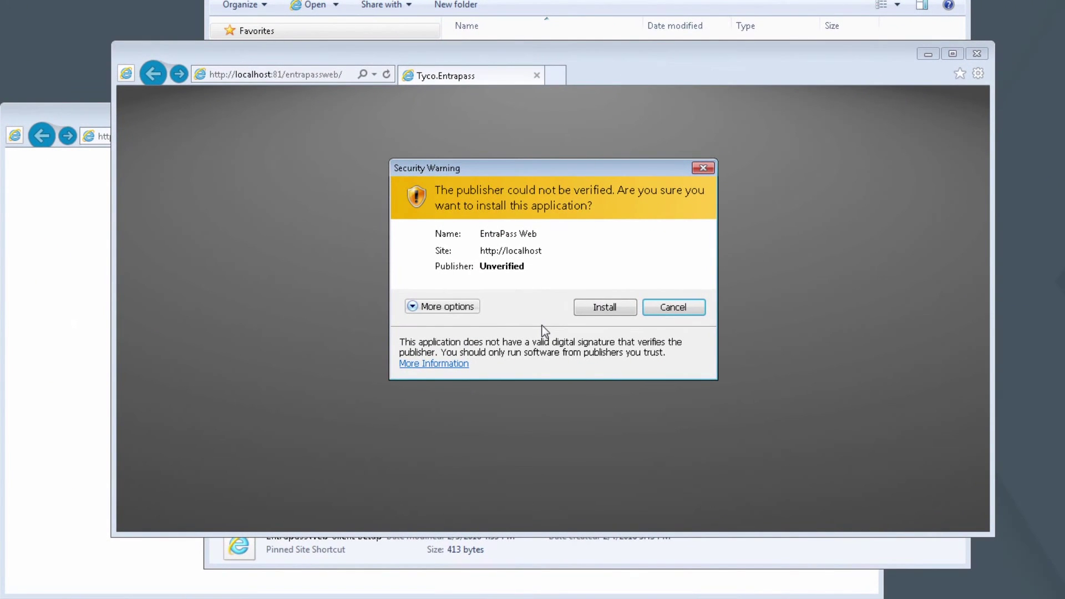
left_click(604, 306)
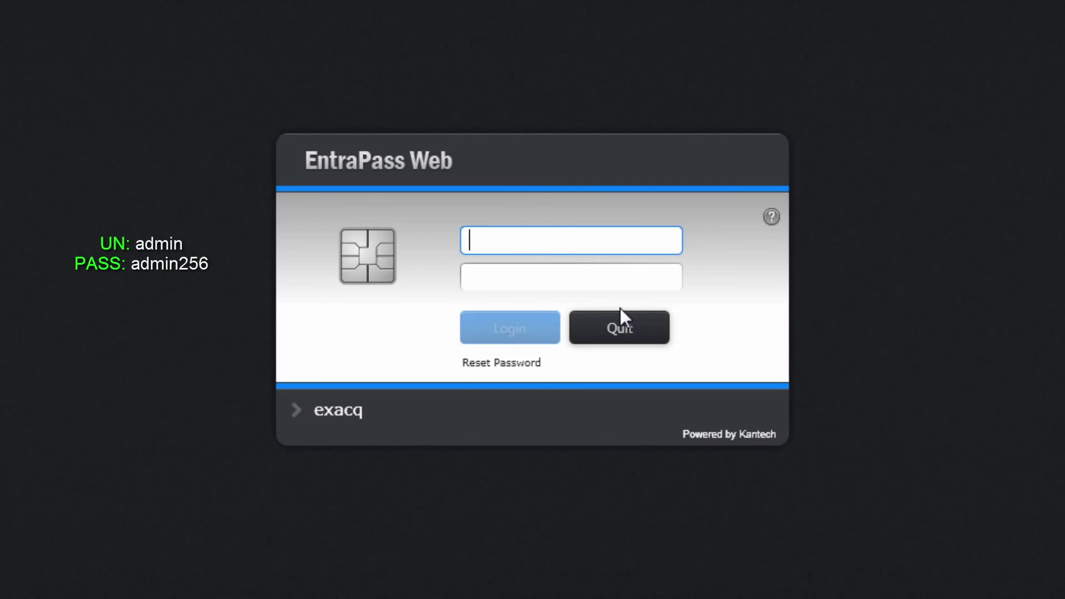
- Log in to EntraPass Web with the administrator user name and password
type("admin")
key("Tab")
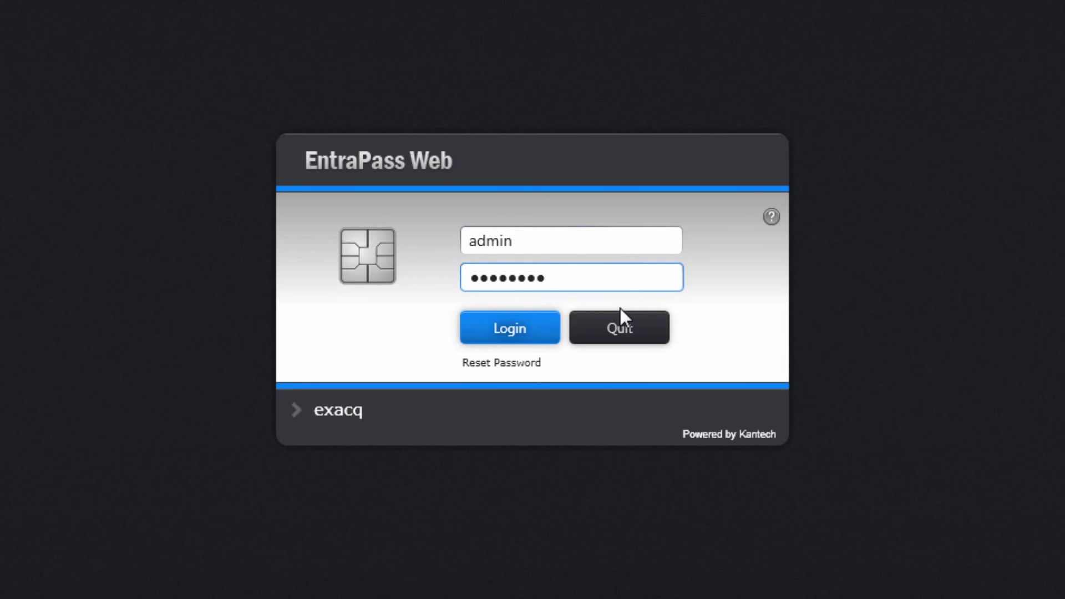
key("Return")
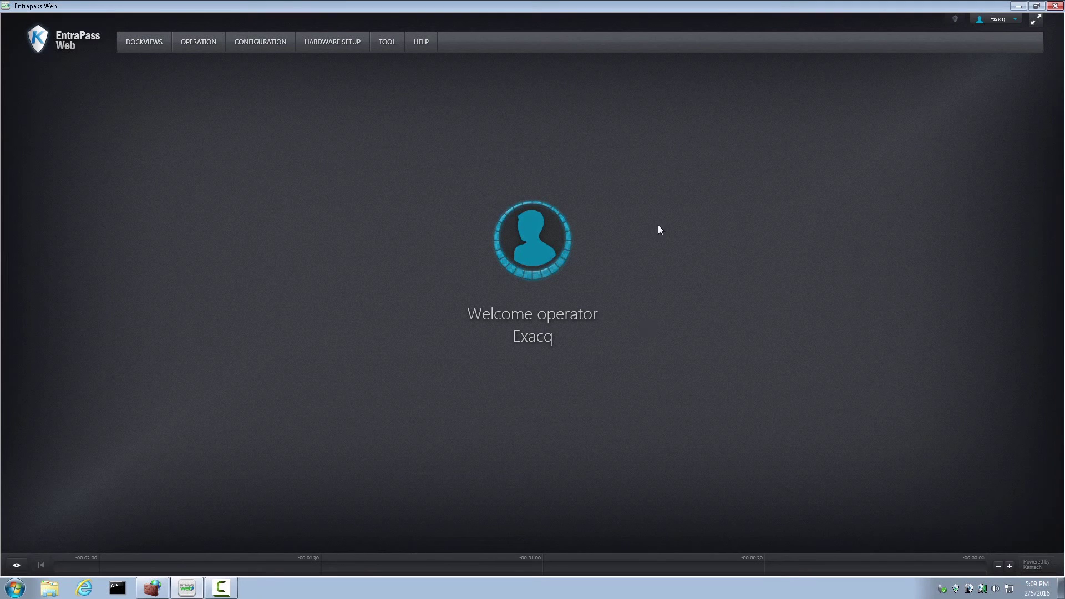
- Close EntraPass Web, relaunch the EntraPass Workstation, and enter the administrator user name at login
left_click(1055, 5)
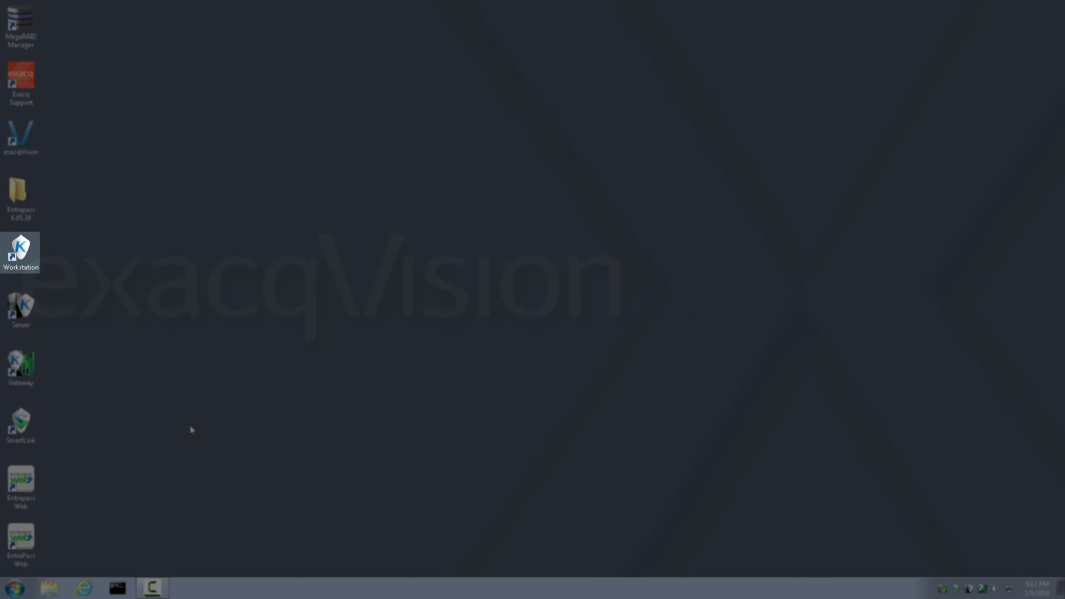
double_click(20, 246)
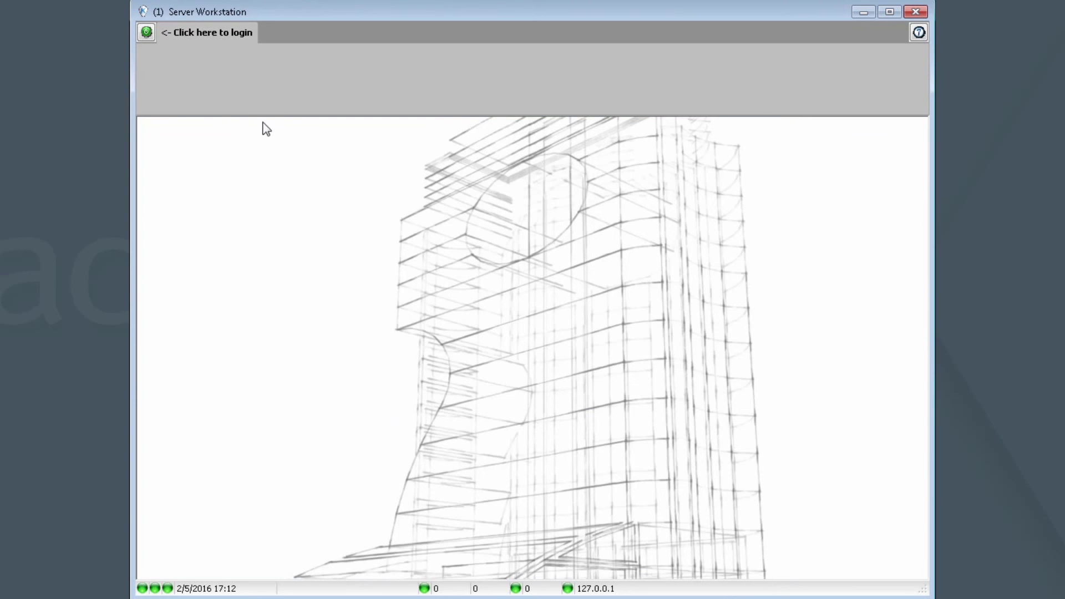
left_click(147, 32)
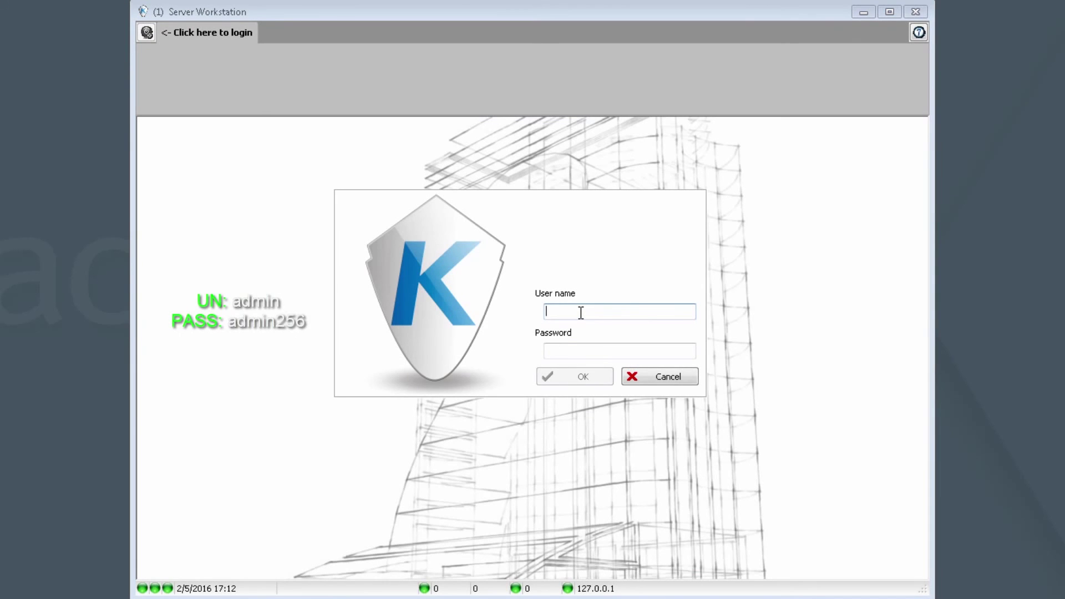
type("admin")
key("Tab")
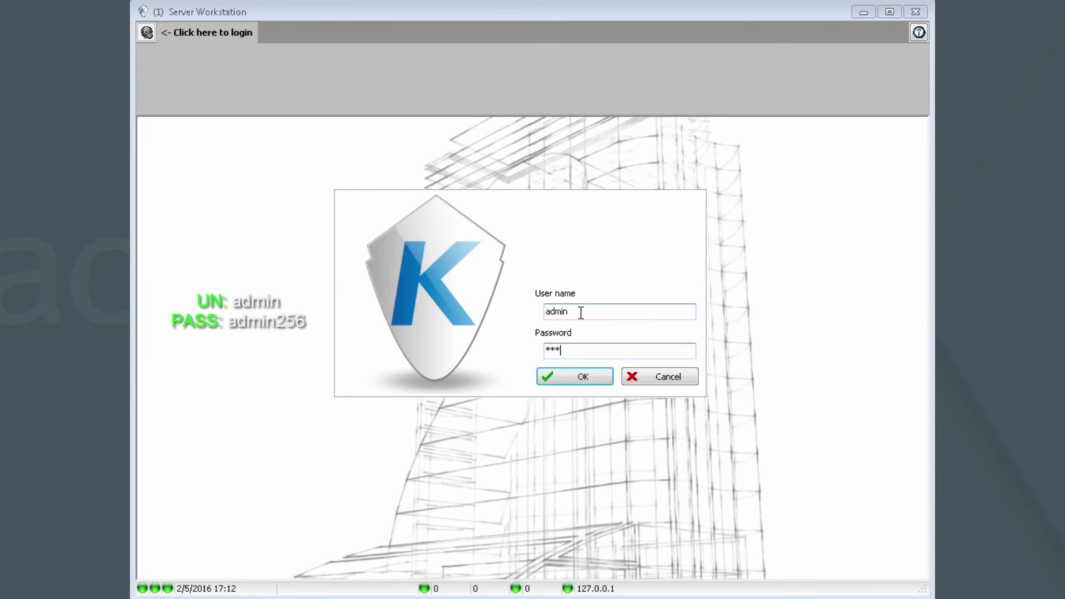
- Finish the workstation login with the password, then open Backup Scheduler under Options
key("Return")
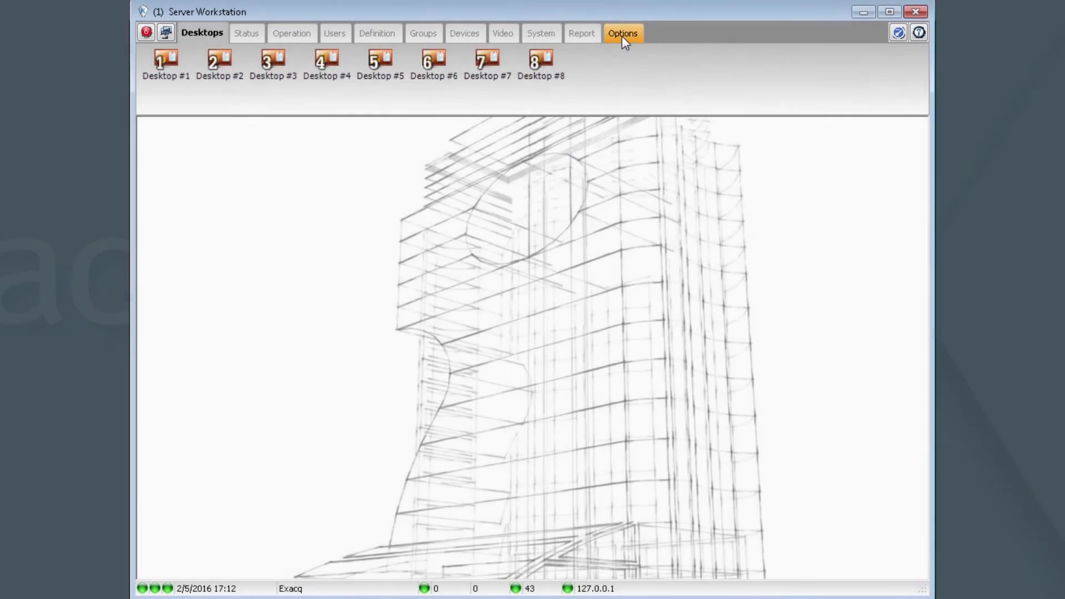
left_click(621, 34)
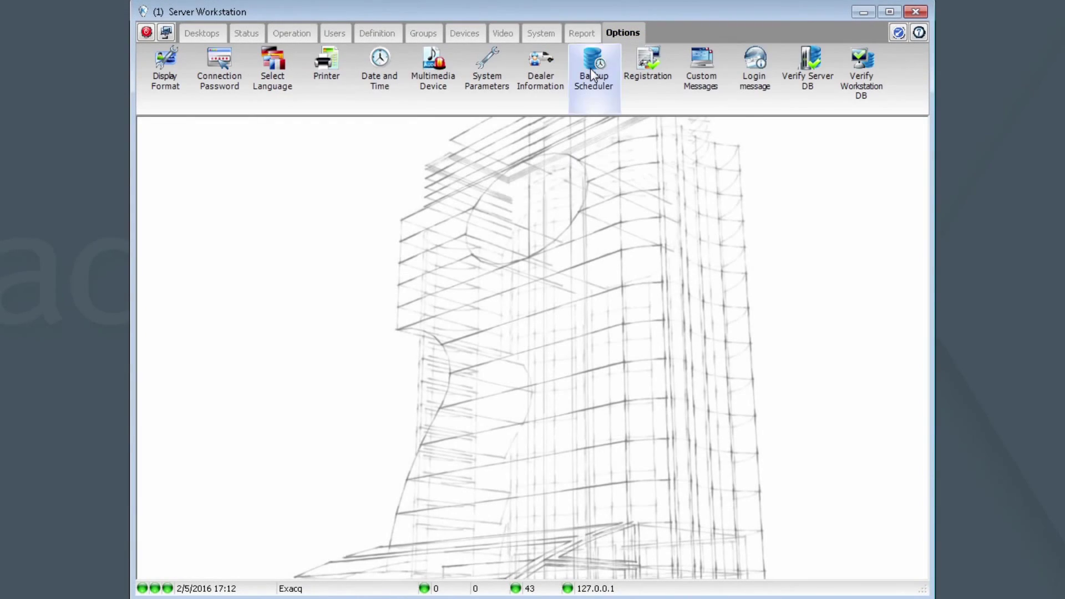
left_click(592, 66)
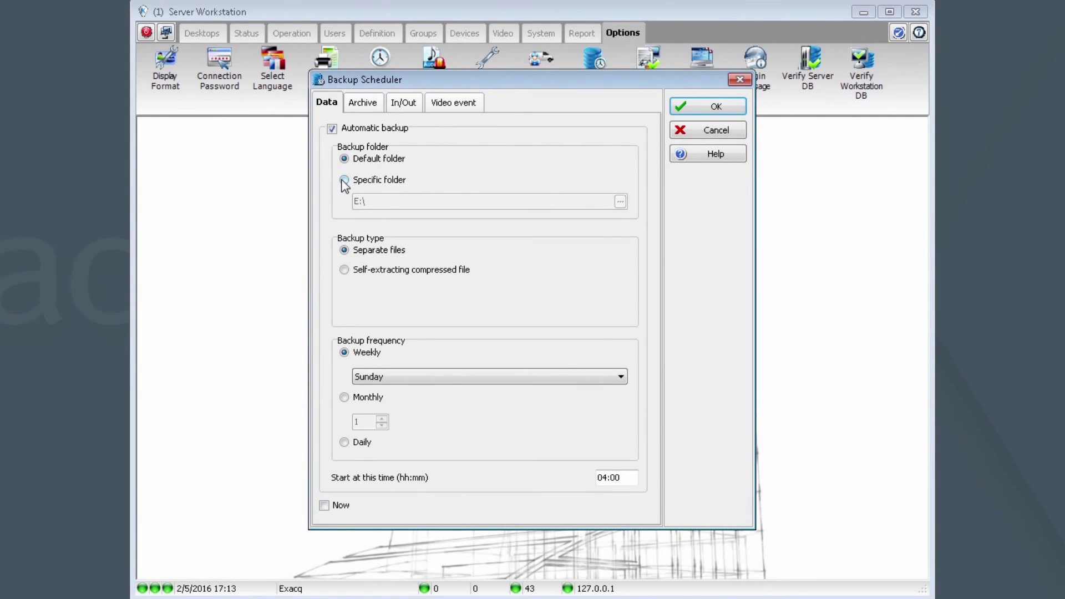
- Set the Data backups to save to the specific folder E:\ on the USB drive
left_click(346, 182)
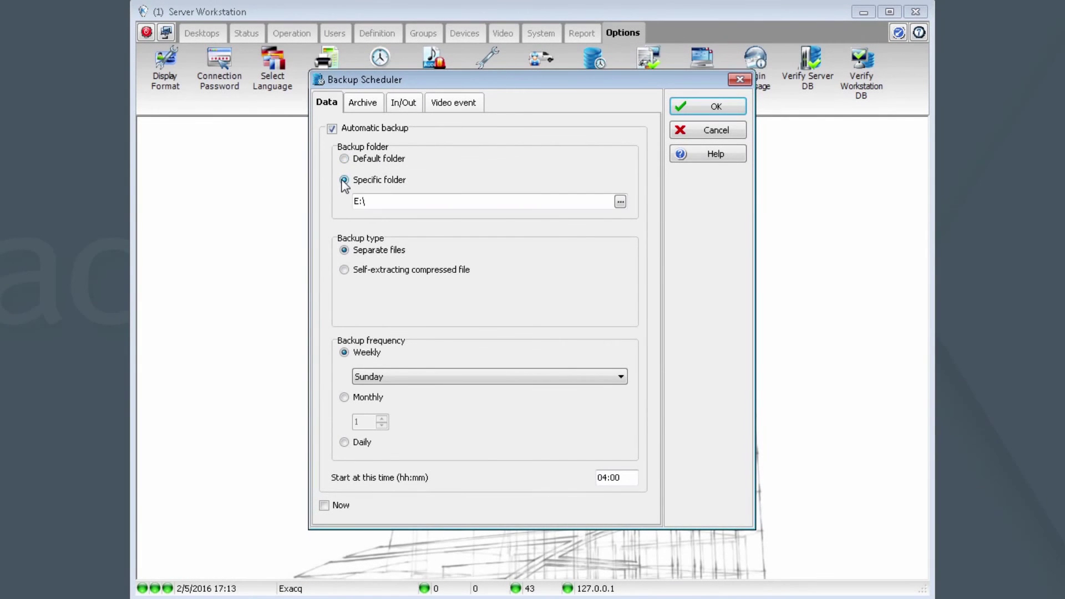
left_click(620, 203)
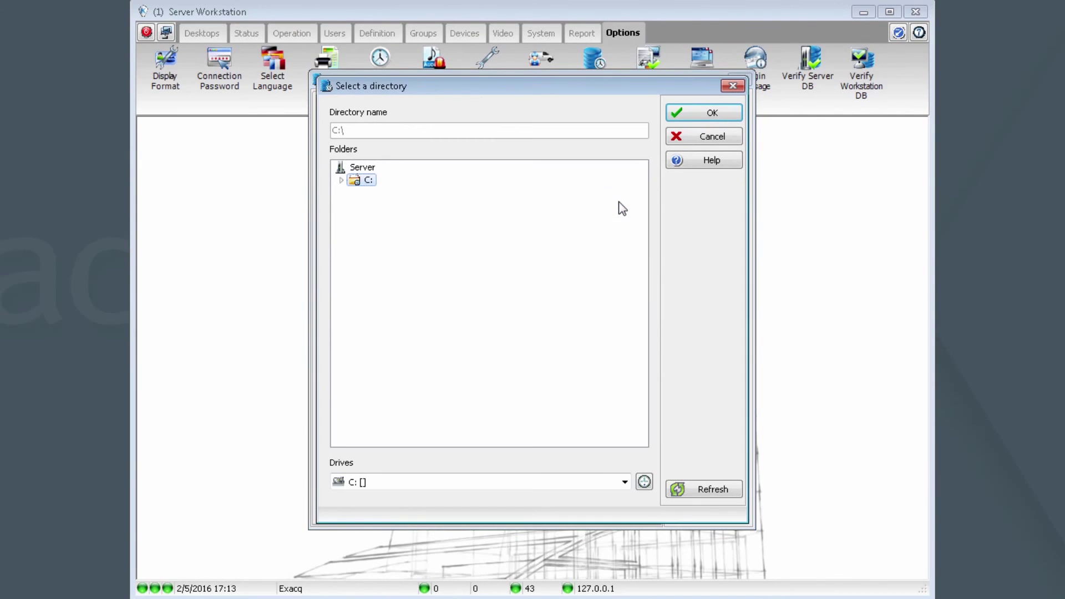
left_click(625, 482)
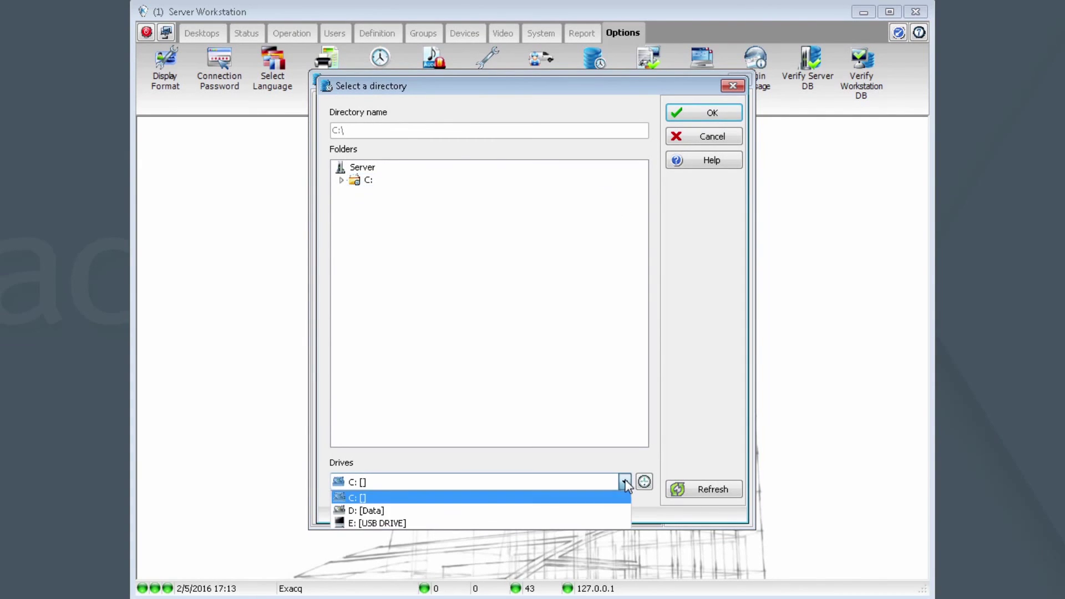
left_click(447, 522)
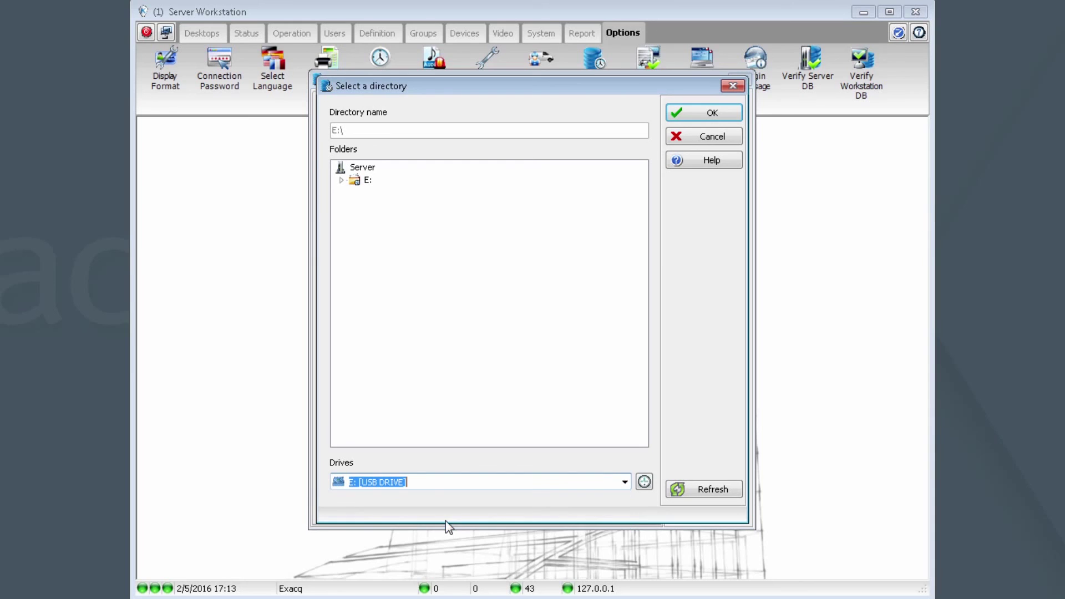
left_click(703, 112)
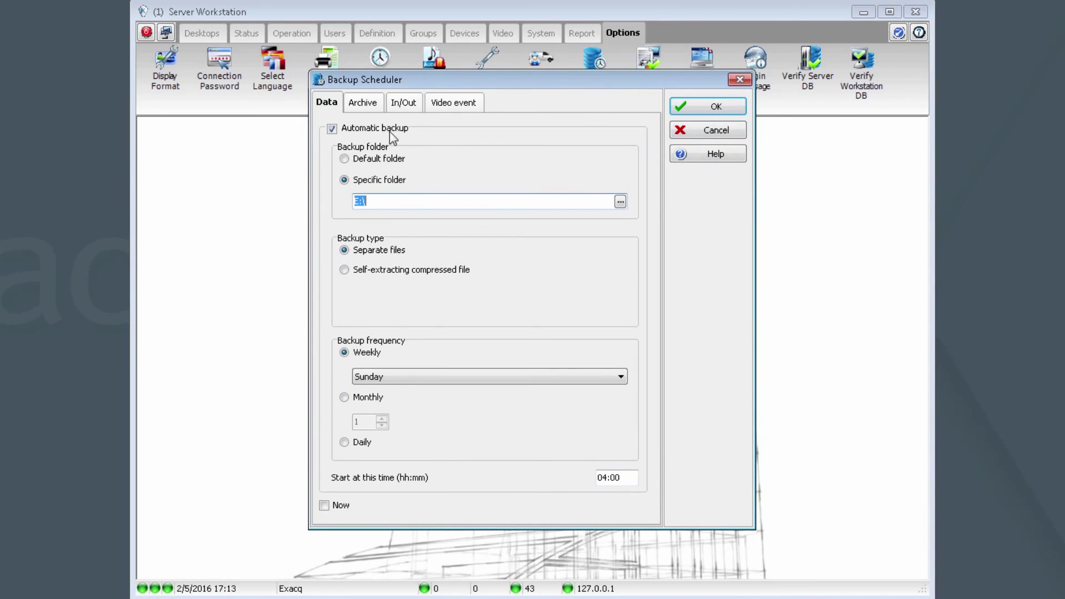
- Point the Archive backups to the specific folder E:\ on the USB drive
left_click(357, 102)
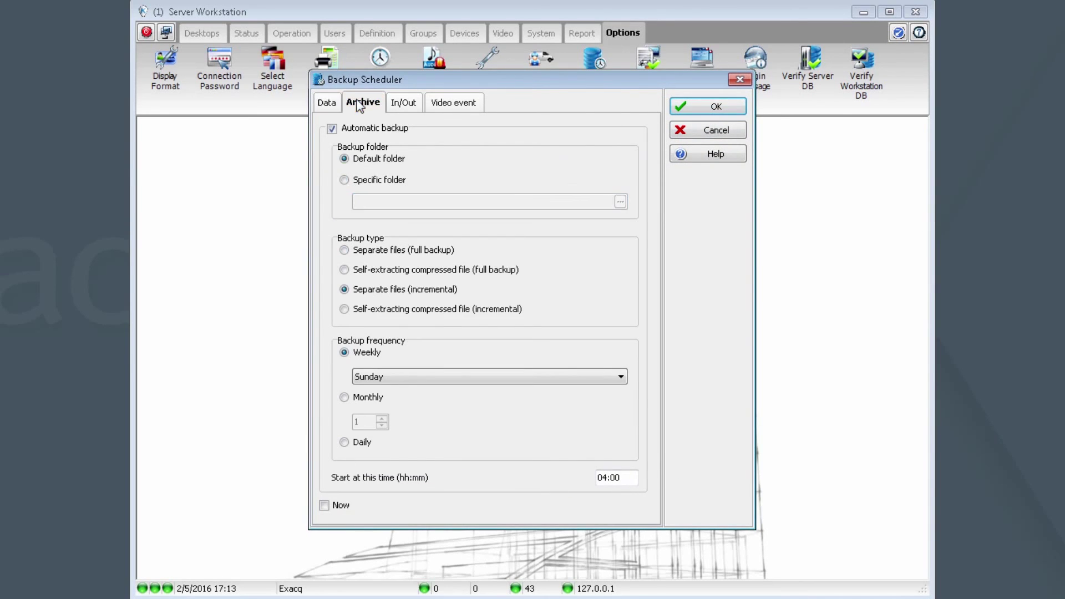
left_click(345, 180)
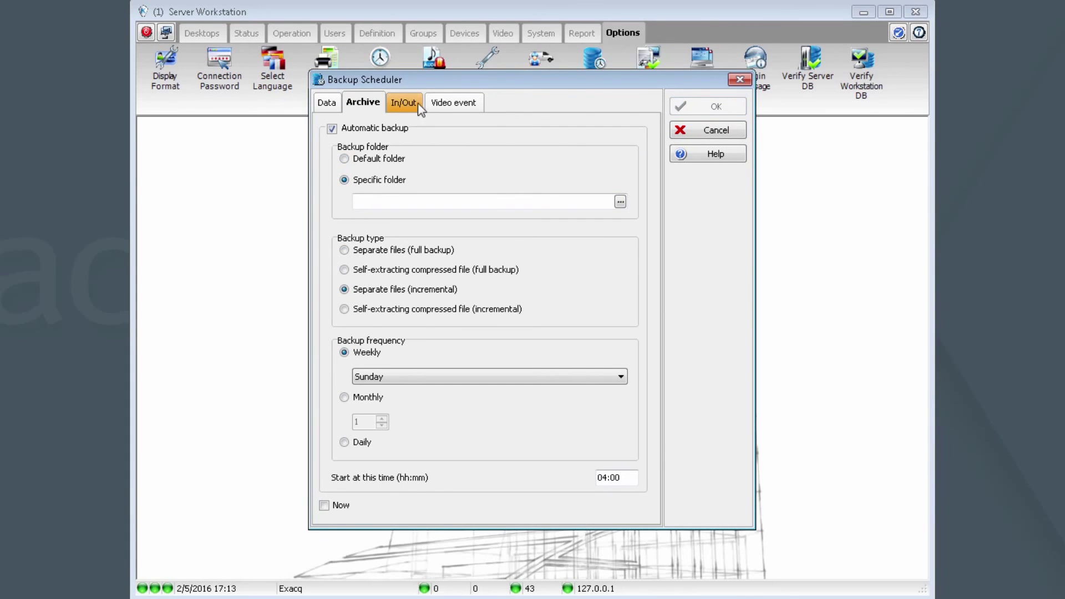
left_click(621, 202)
left_click(625, 482)
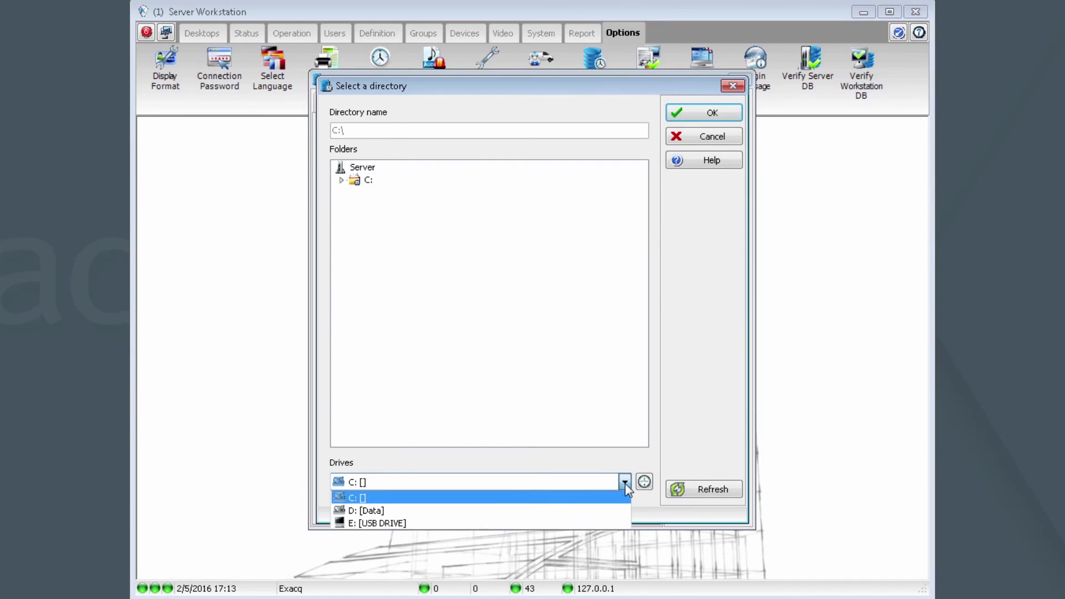
left_click(527, 522)
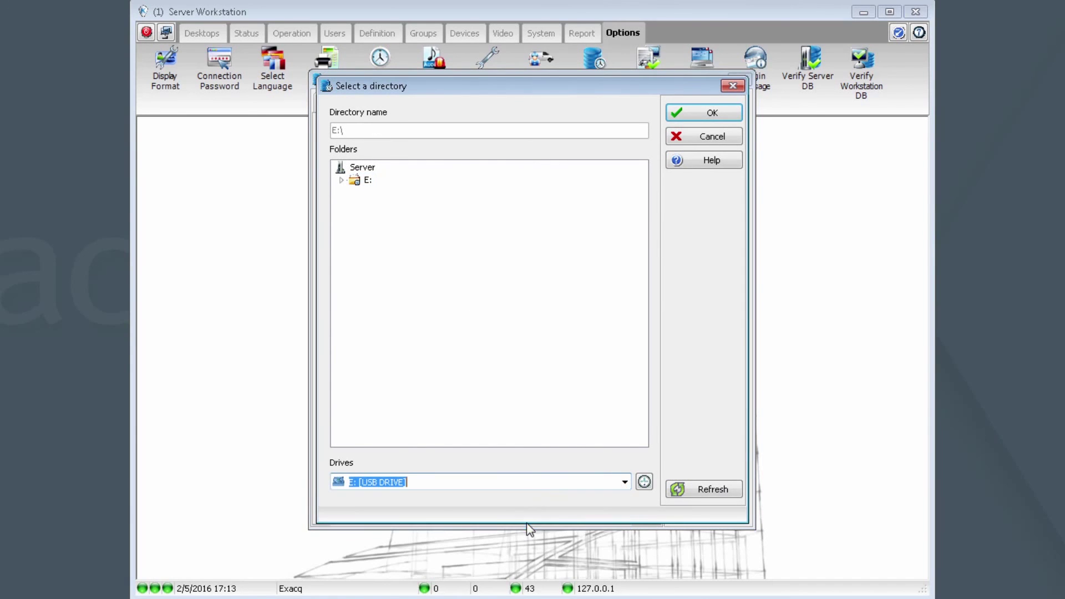
left_click(694, 117)
- Point the In/Out backups to the specific folder E:\ on the USB drive
left_click(403, 103)
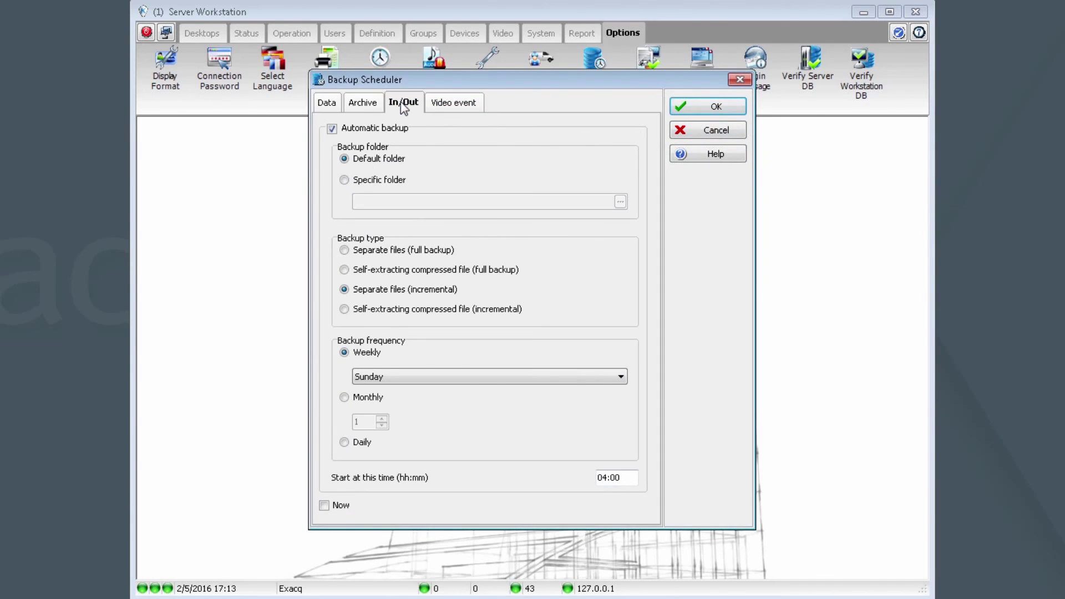
left_click(345, 180)
left_click(621, 202)
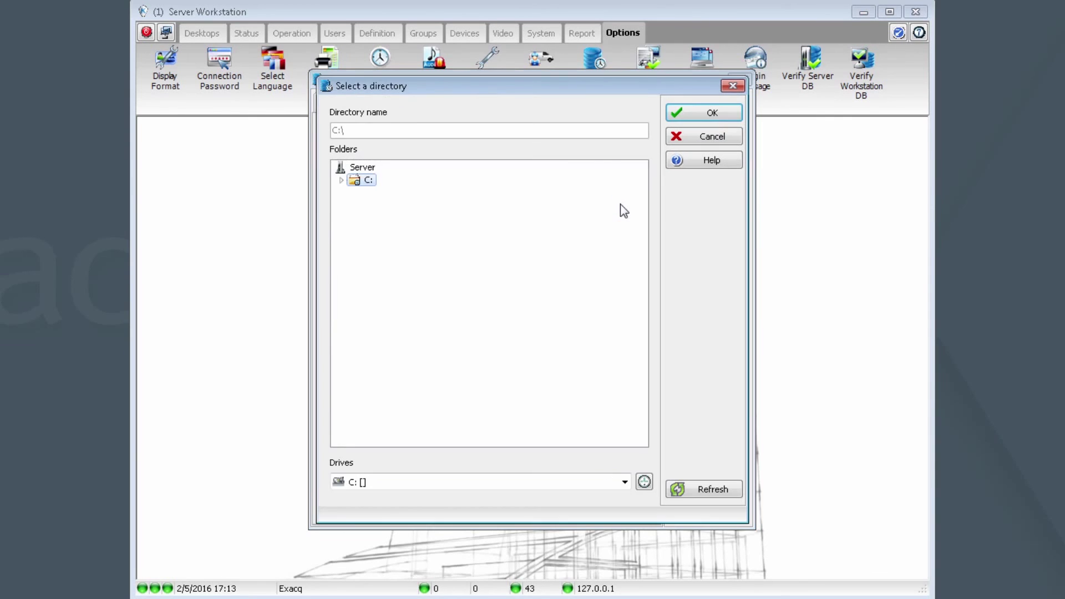
left_click(625, 482)
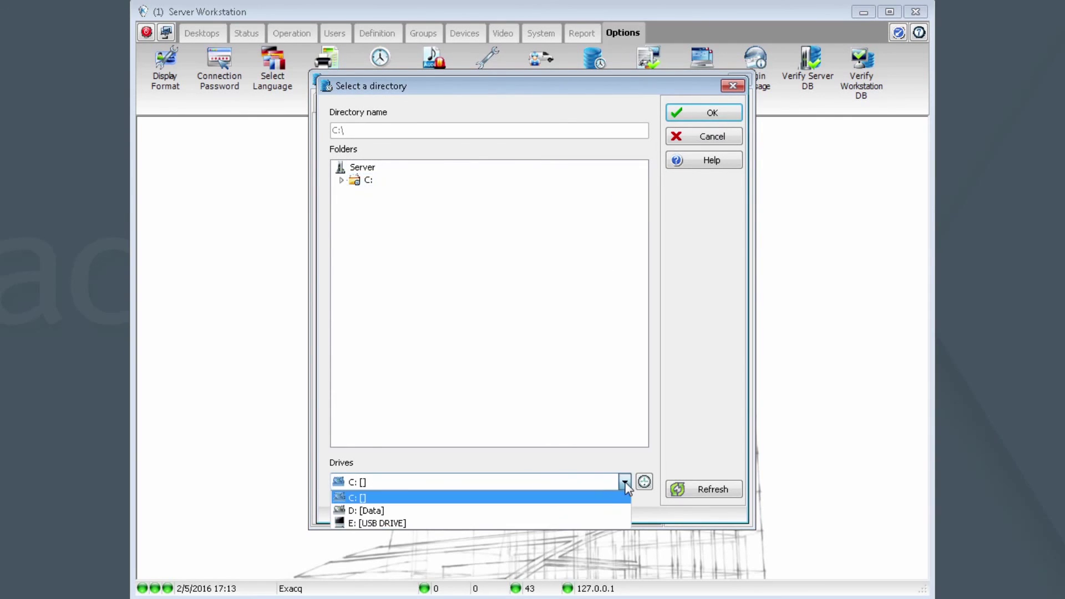
left_click(550, 523)
left_click(693, 114)
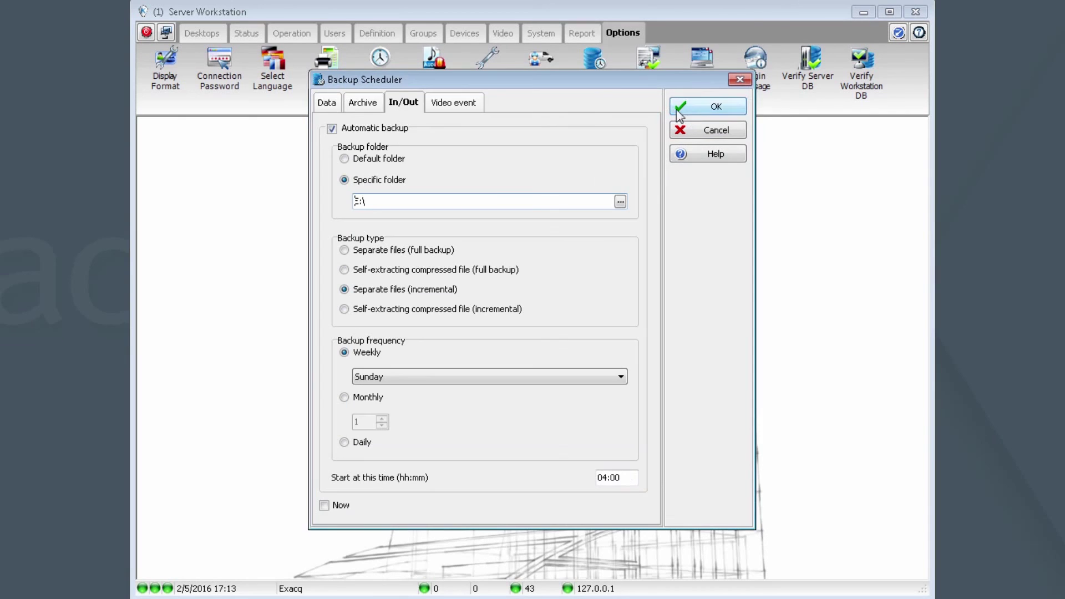
- Point the Video event backups to the specific folder E:\ on the USB drive
left_click(462, 108)
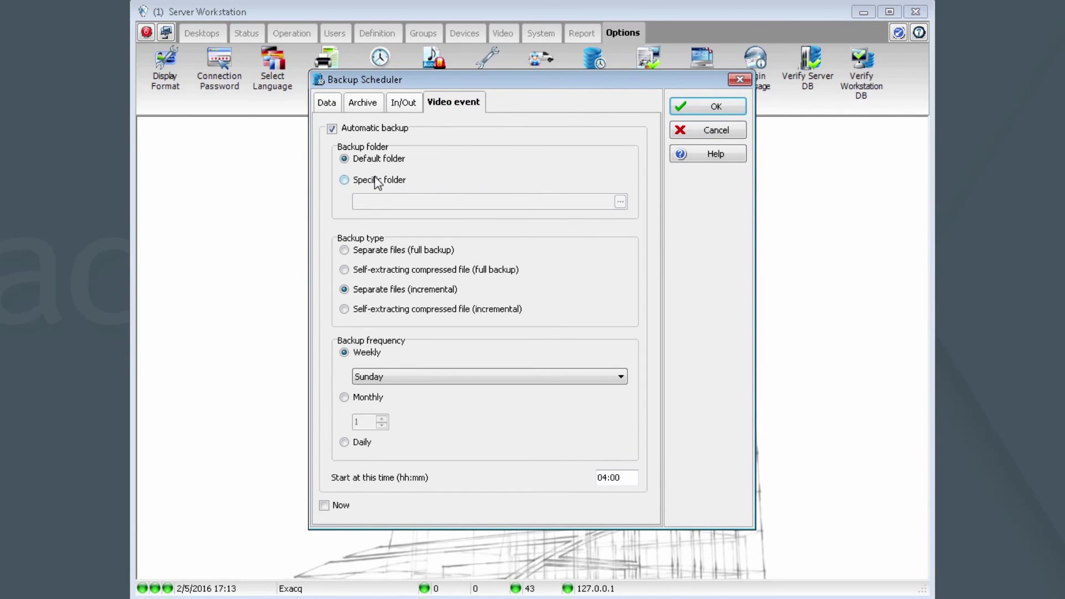
left_click(388, 180)
left_click(620, 202)
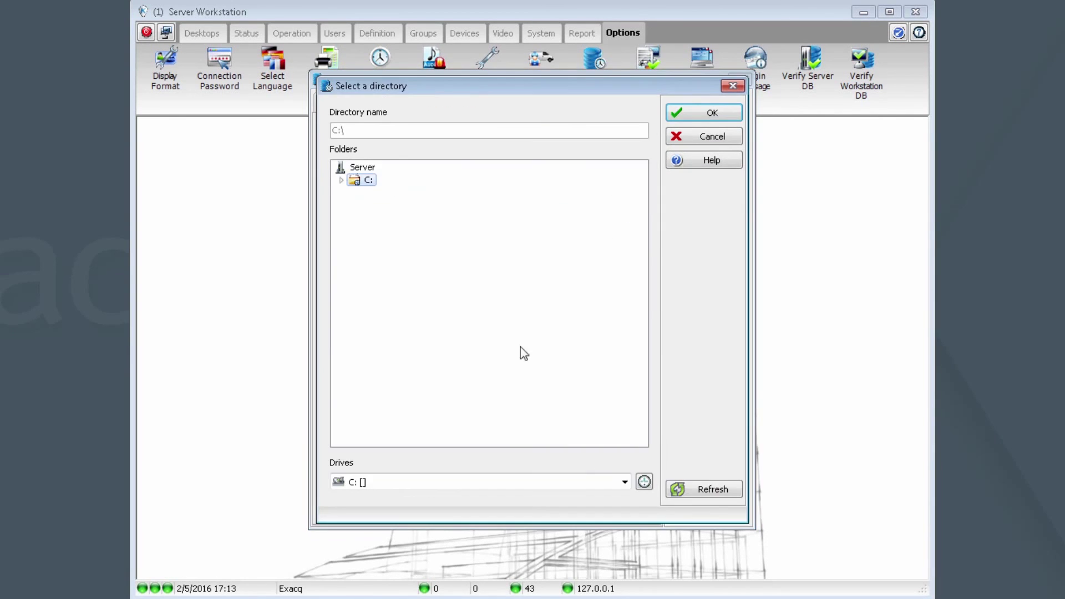
left_click(625, 482)
left_click(572, 522)
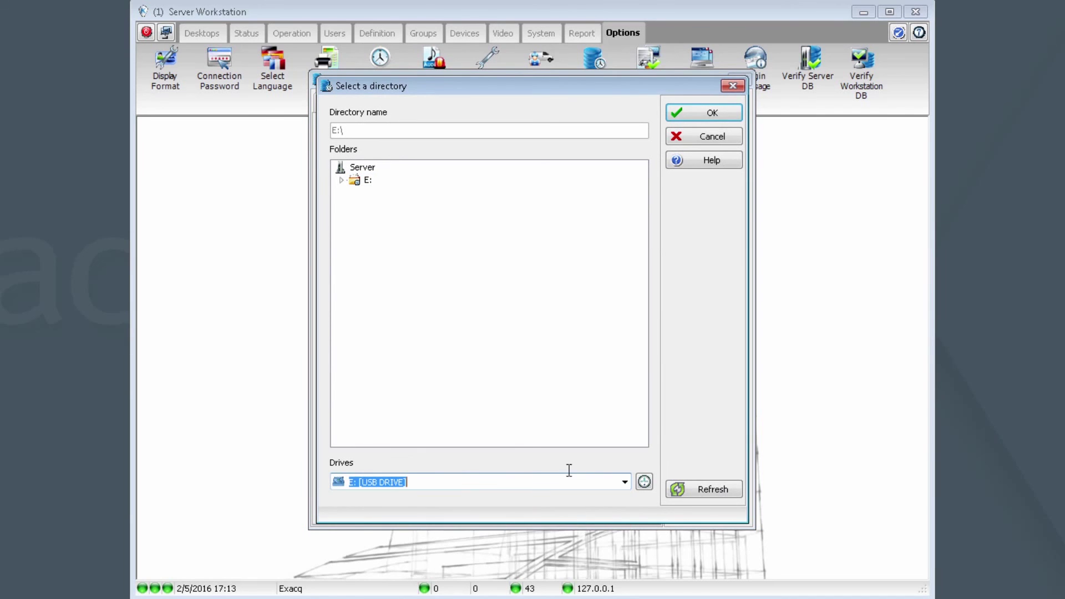
left_click(692, 113)
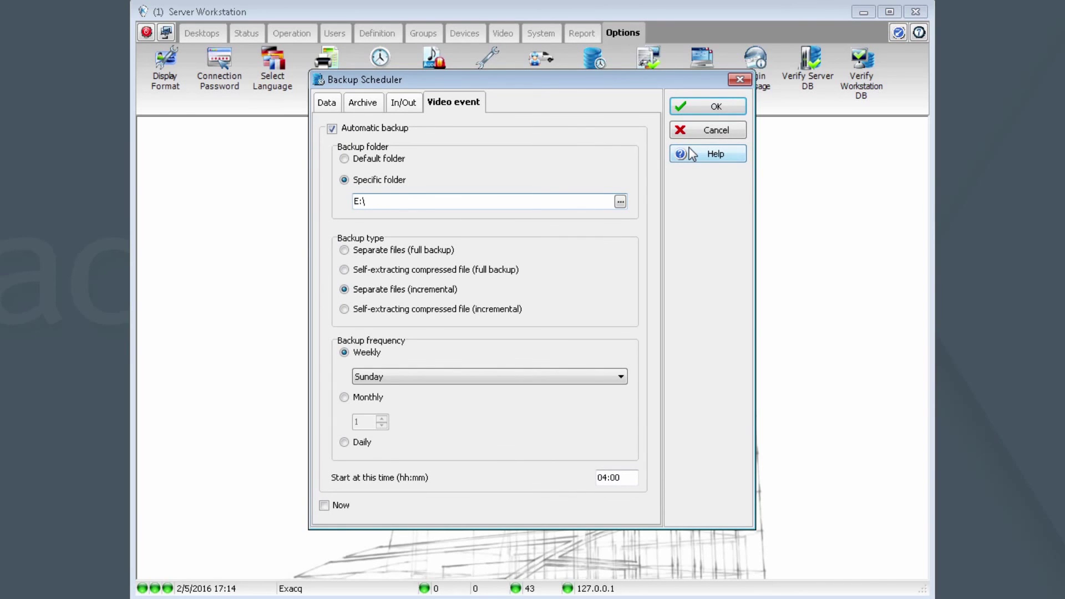
- Confirm the backup schedule with OK, then log out and close the Server Workstation
left_click(712, 108)
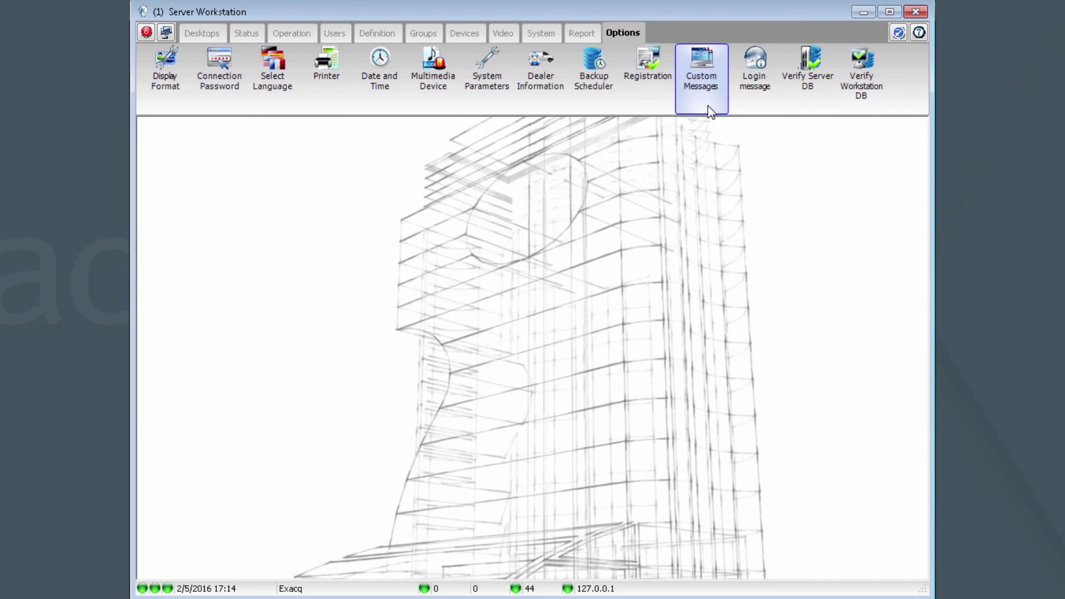
left_click(915, 12)
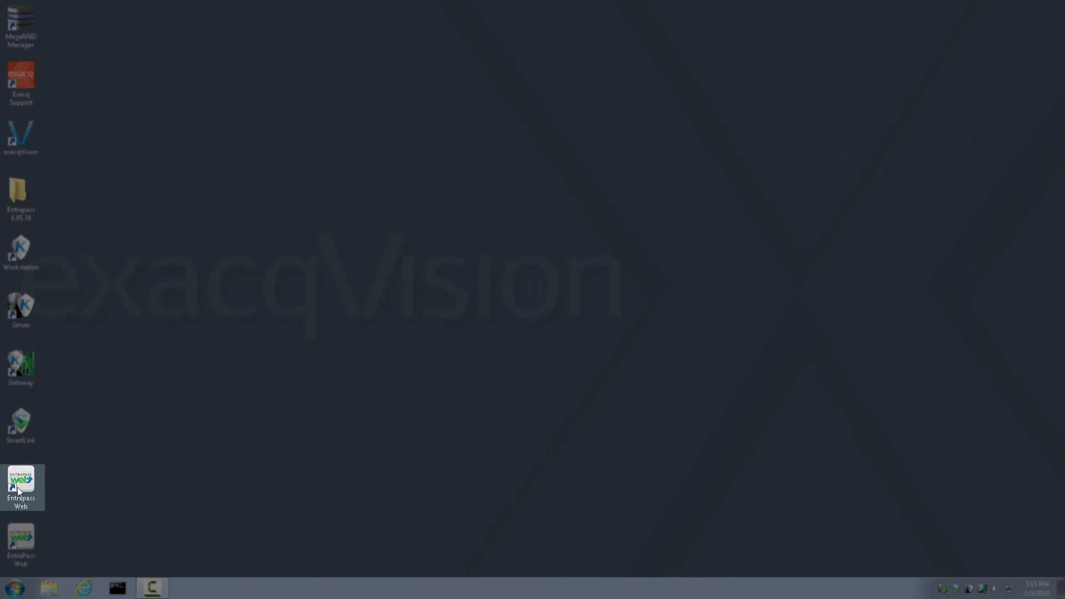
- Delete the first duplicate Entrapass Web shortcut from the desktop
left_click(18, 489)
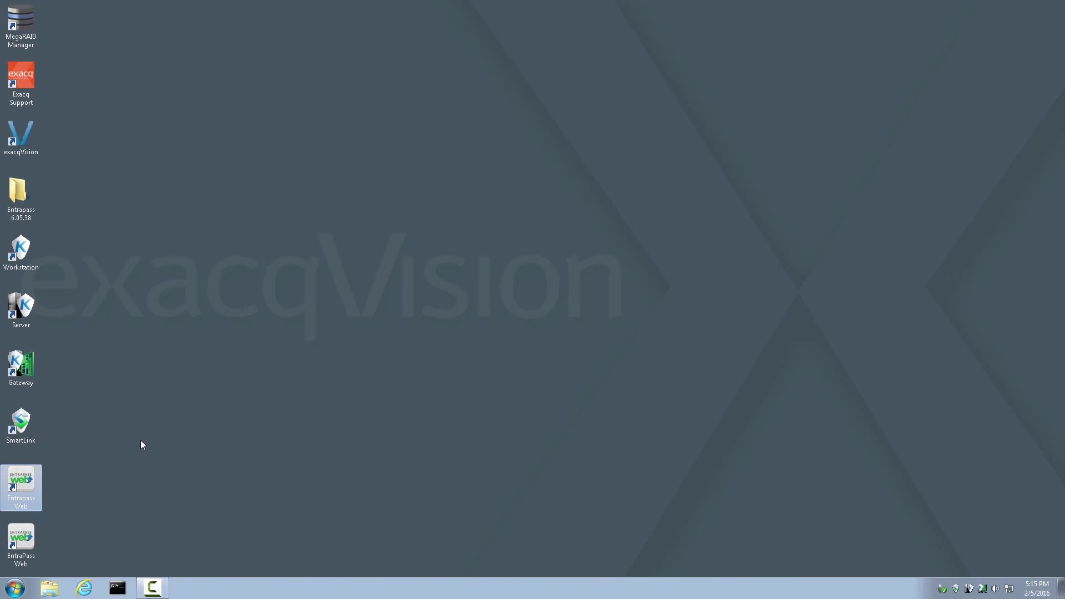
right_click(22, 485)
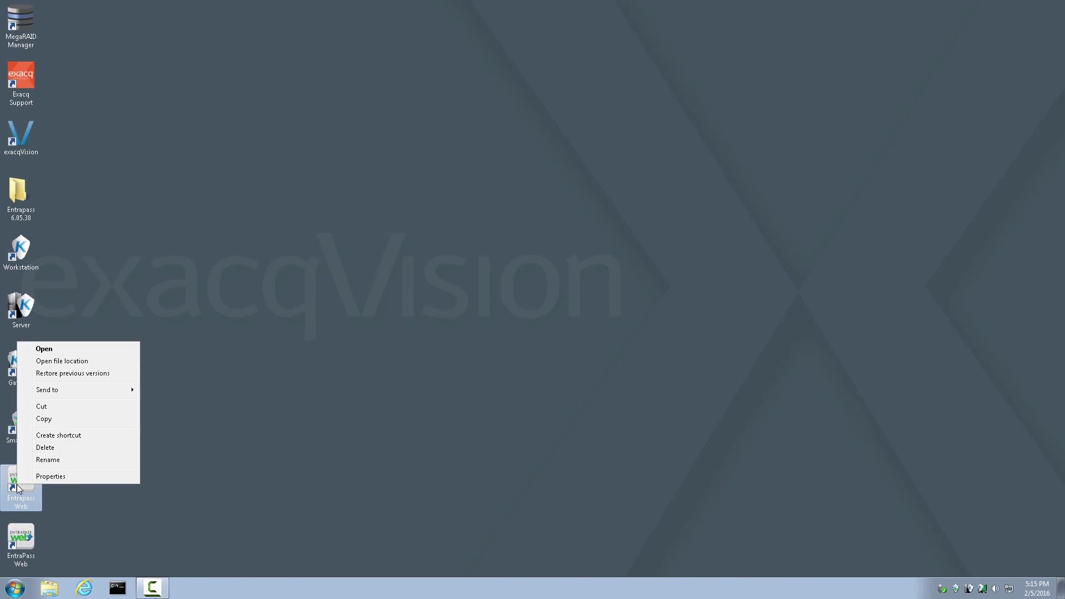
left_click(44, 447)
left_click(561, 339)
- Move the remaining EntraPass Web icon up just below SmartLink
left_click(25, 541)
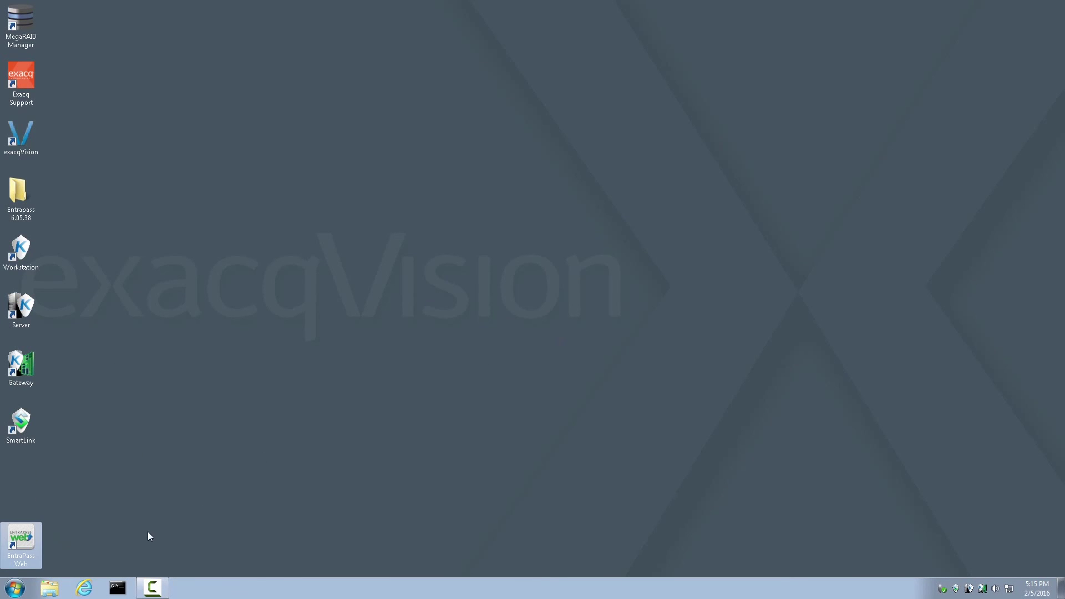
left_click_drag(24, 549, 24, 487)
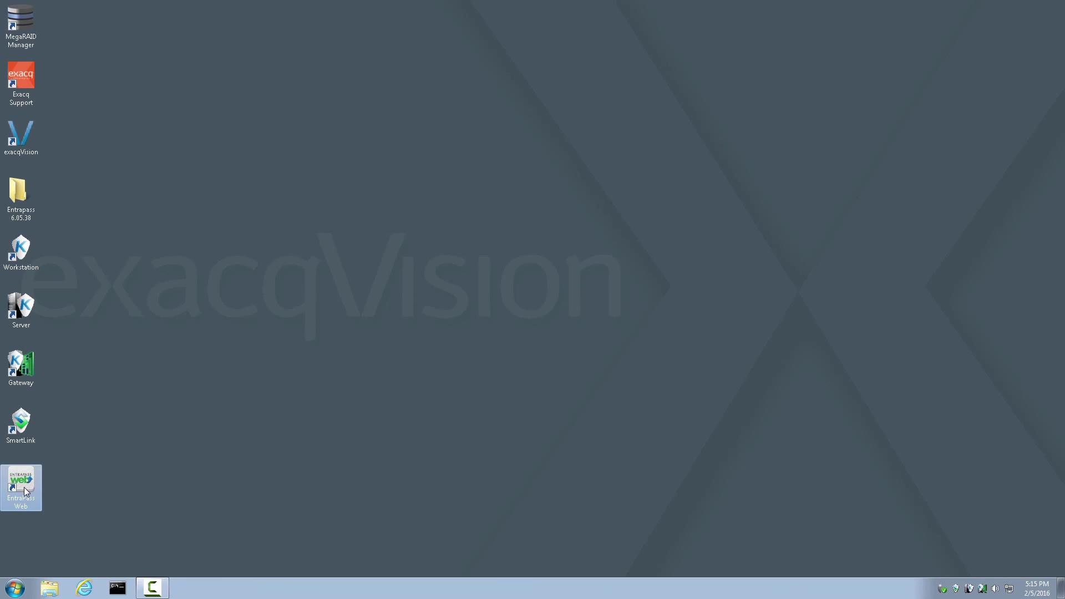
left_click(21, 195)
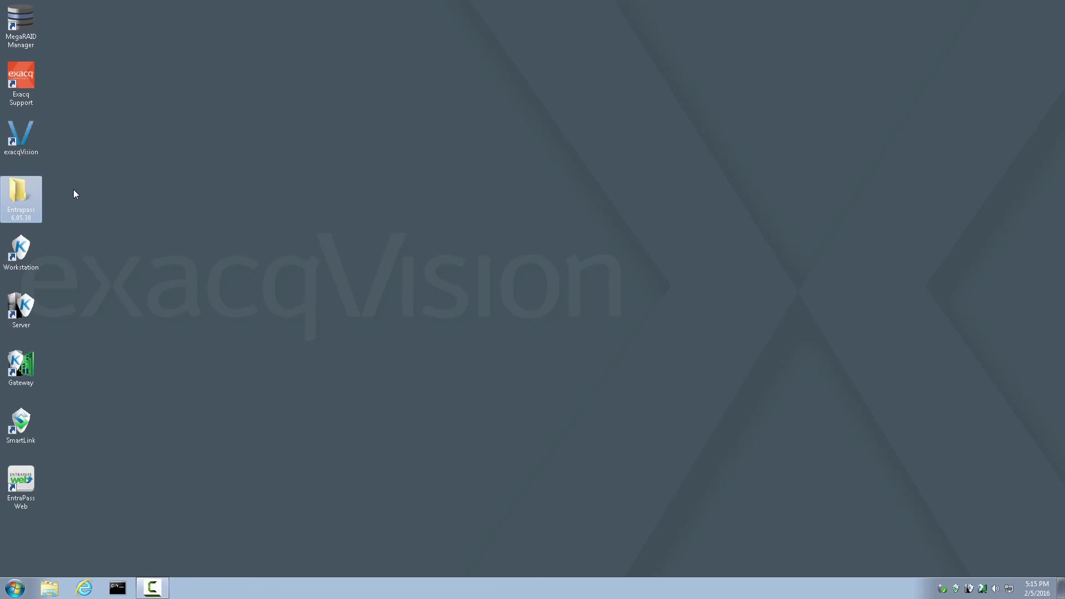